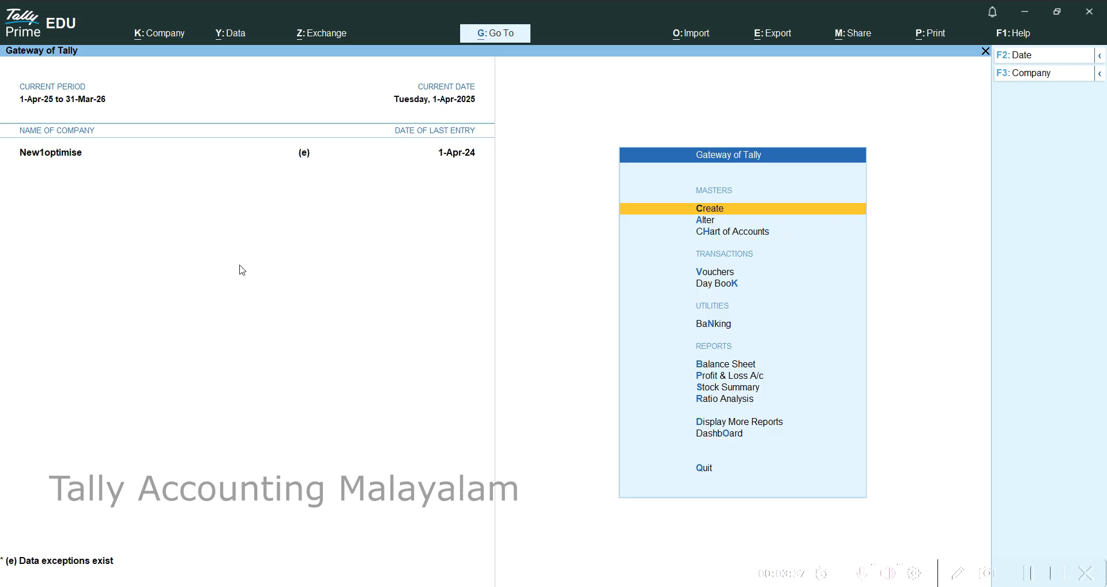
Start a new company named Unit with state Kerala, skipping the contact details.
left_click(175, 42)
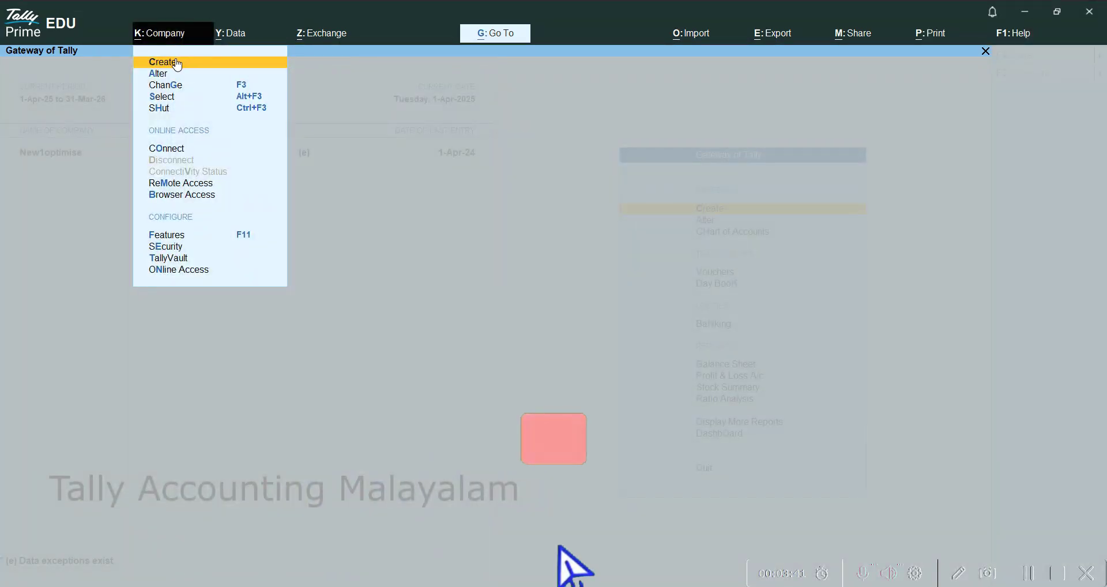
left_click(268, 68)
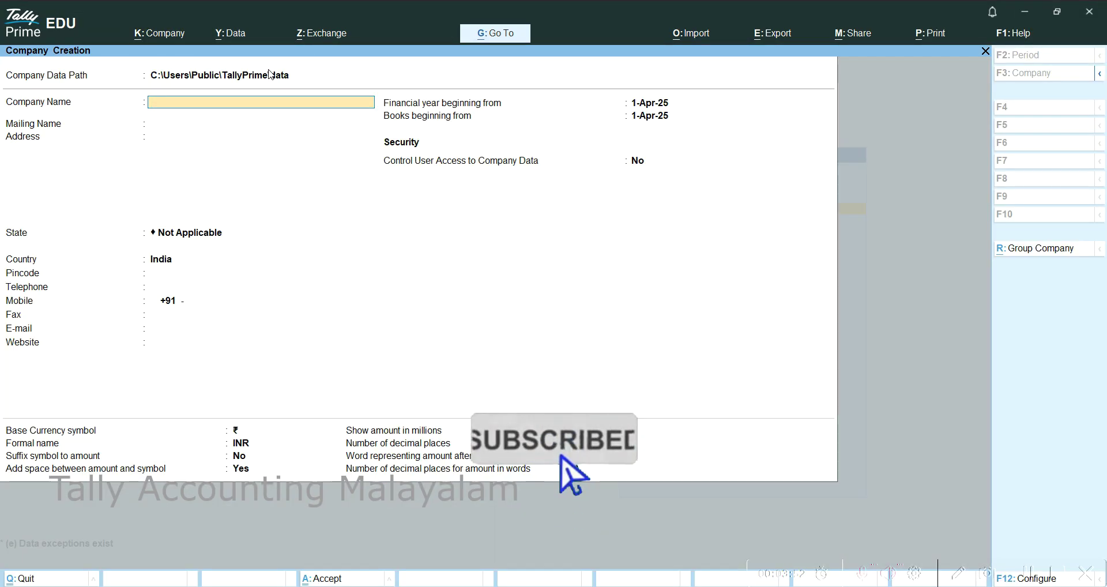
type("Unit")
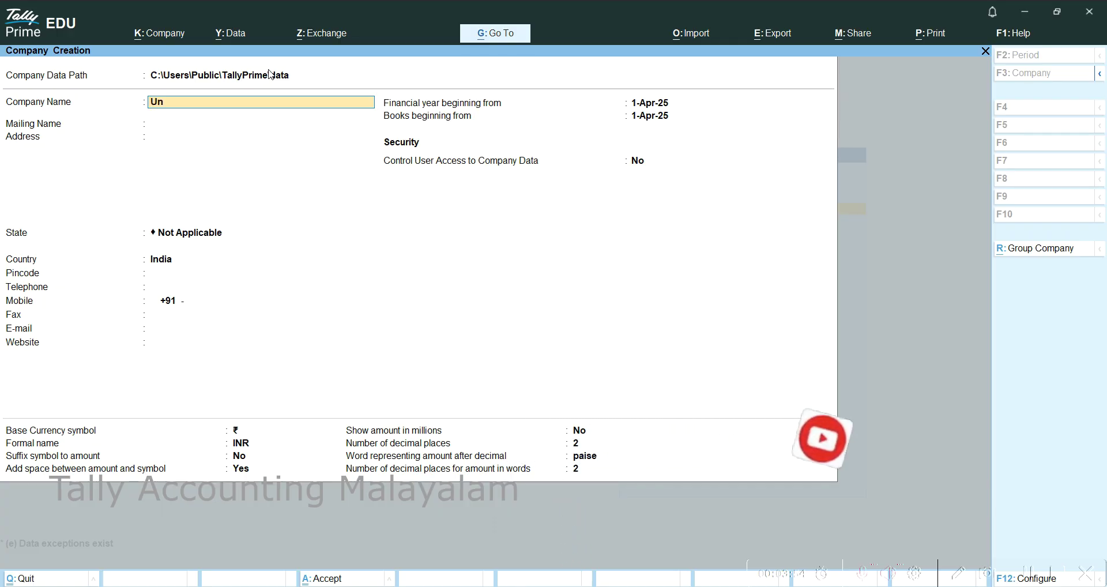
key("Return")
key("Return")
key("Return")
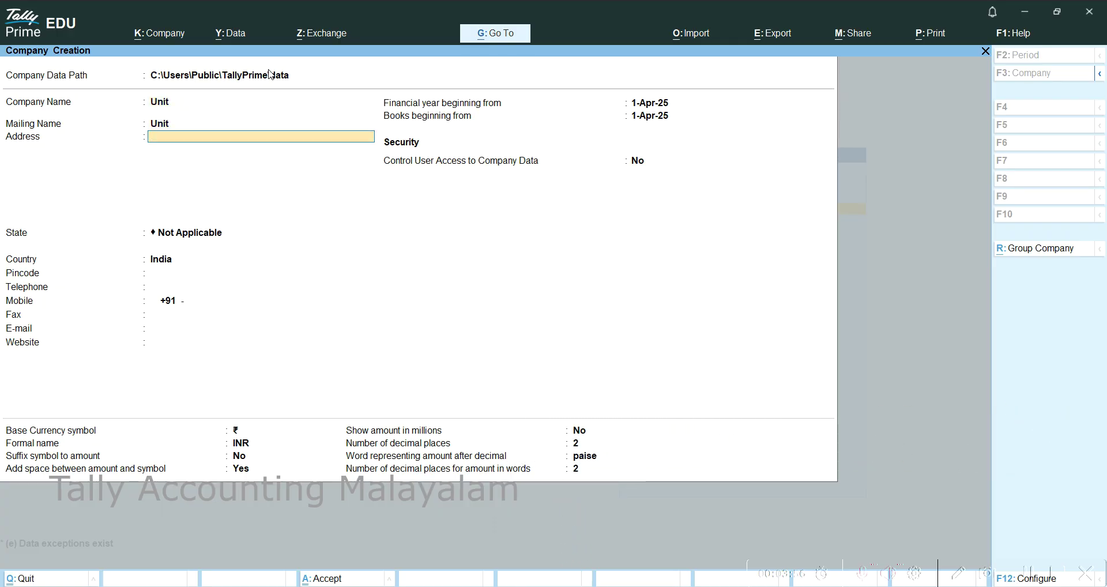
type("Ke")
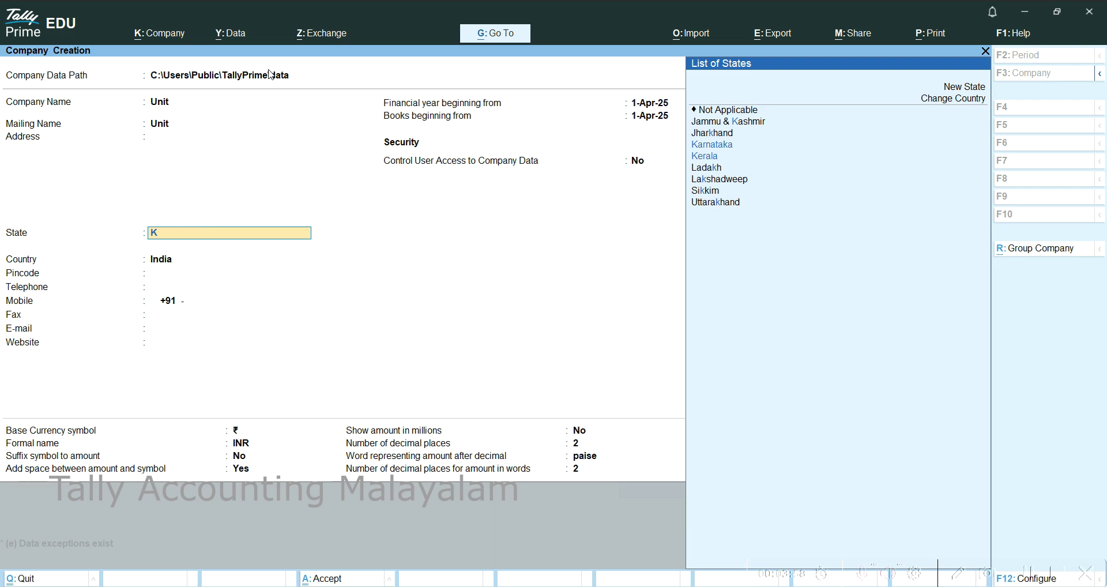
key("Return")
key("Return")
key("Return")
key("Return")
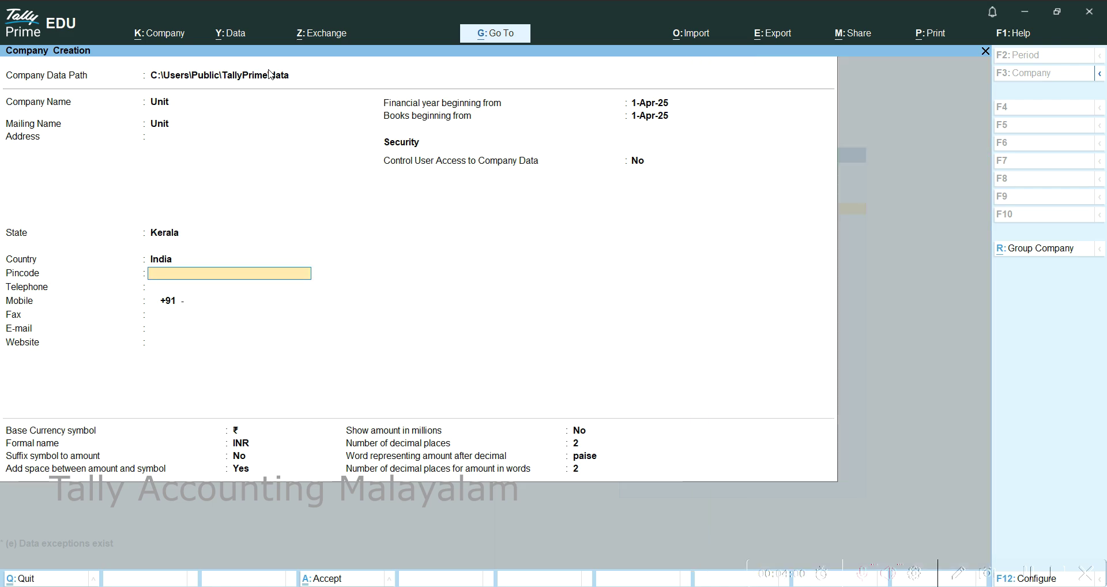
key("Return")
key("Return")
key("Return")
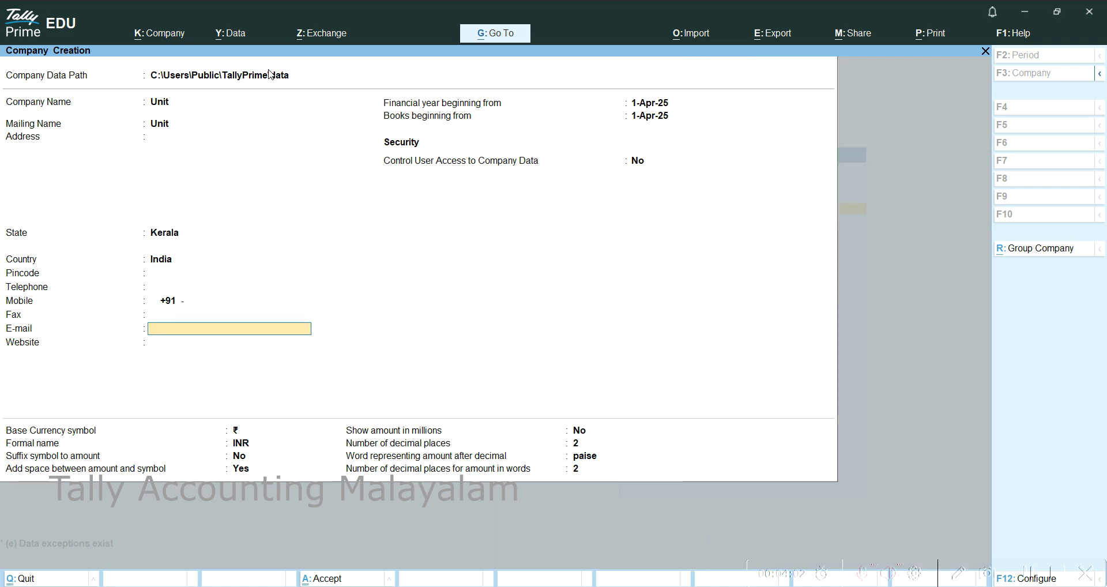
key("Return")
key("Return")
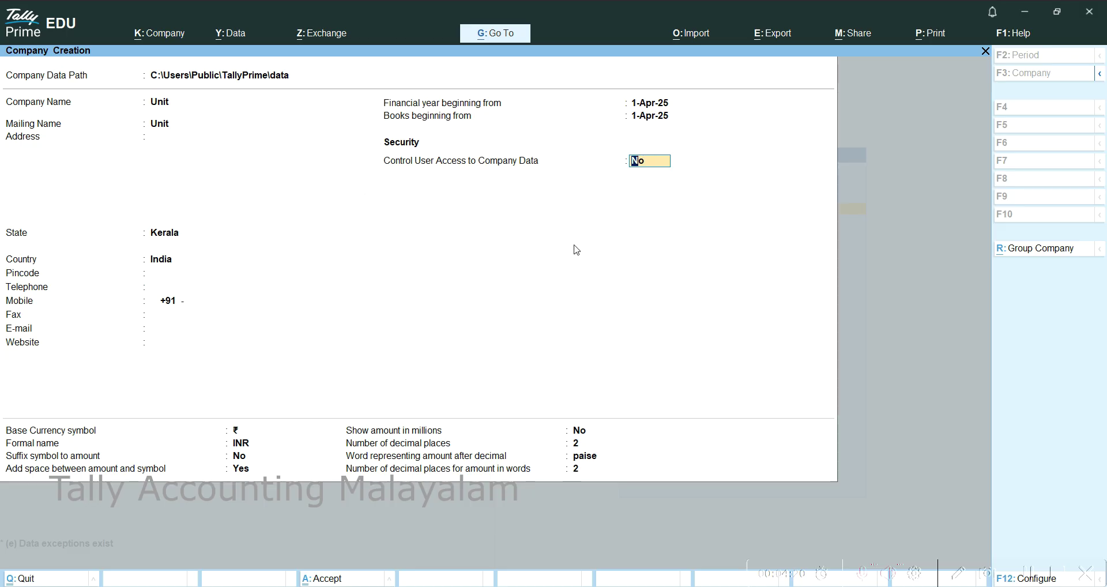
Keep Use User Access Control on in F12 and set Control User Access to Company Data to Yes.
key("F12")
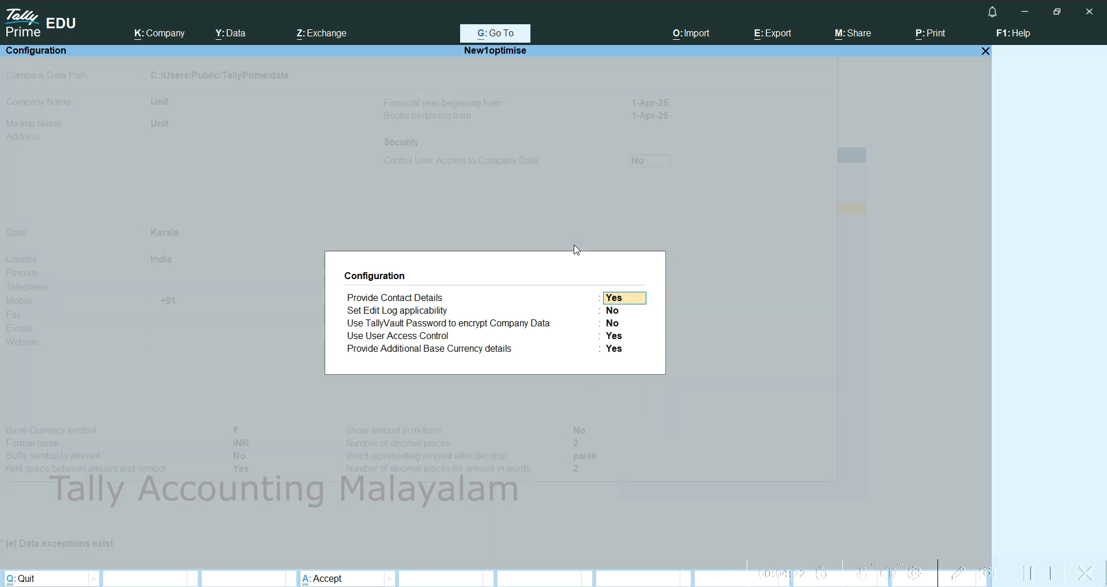
key("Return")
key("Return")
key("Return")
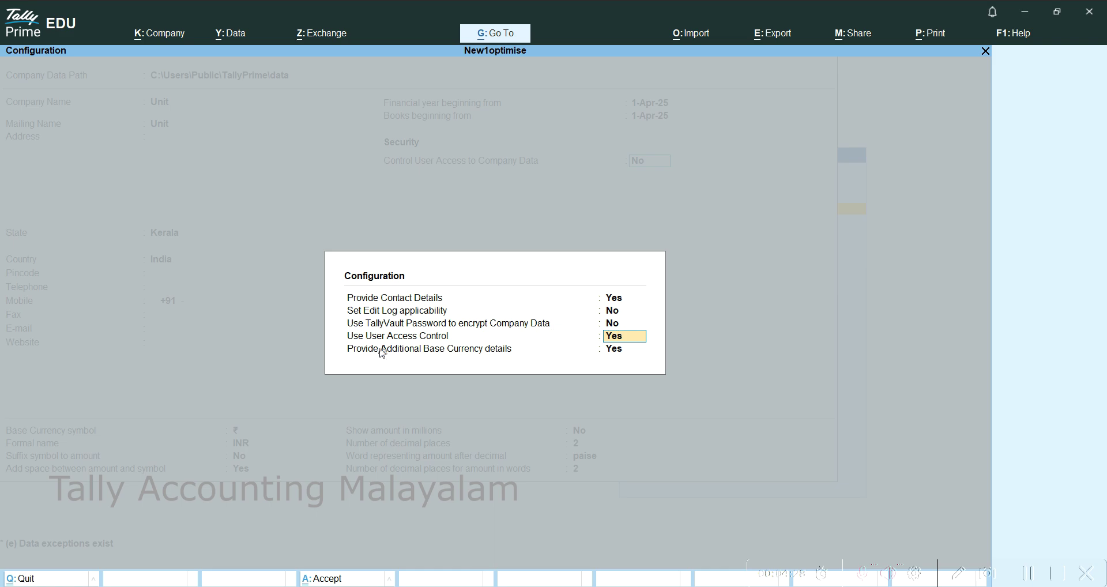
key("Escape")
key("Escape")
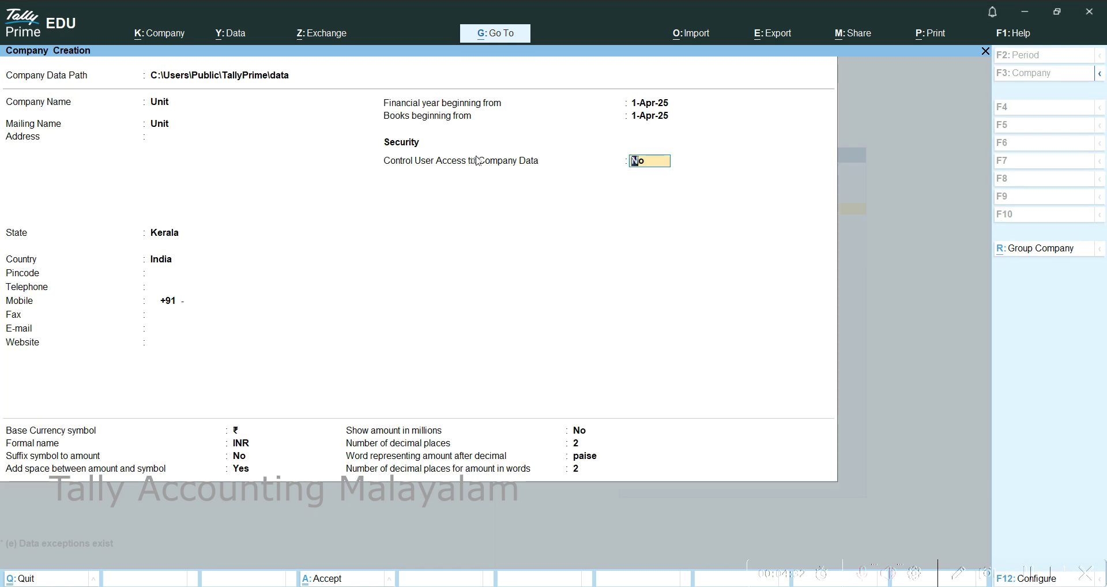
type("y")
key("Return")
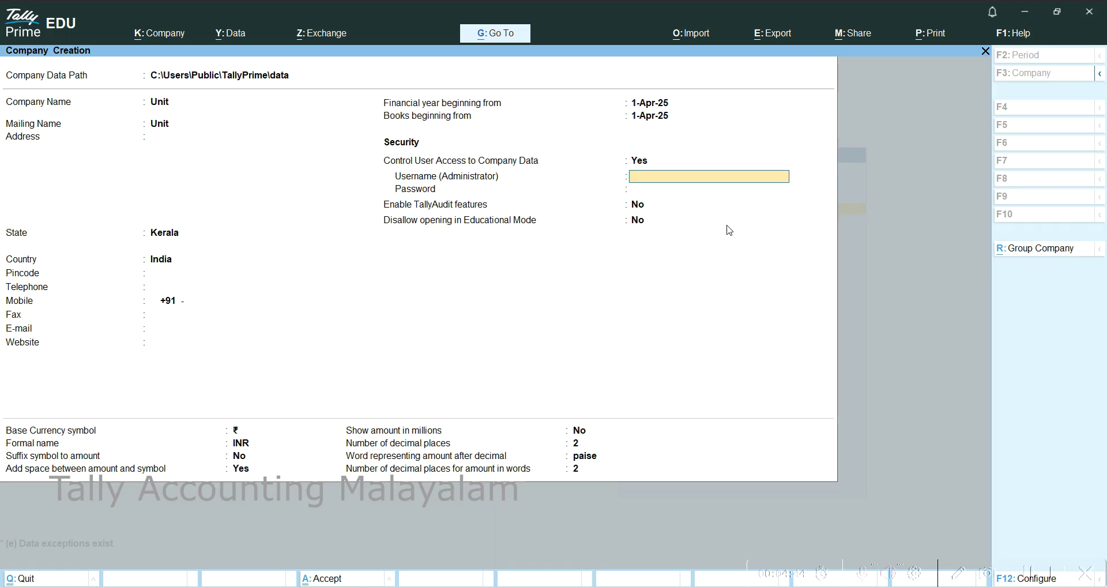
Enter the administrator username and password, then confirm the password.
type("abc")
key("Return")
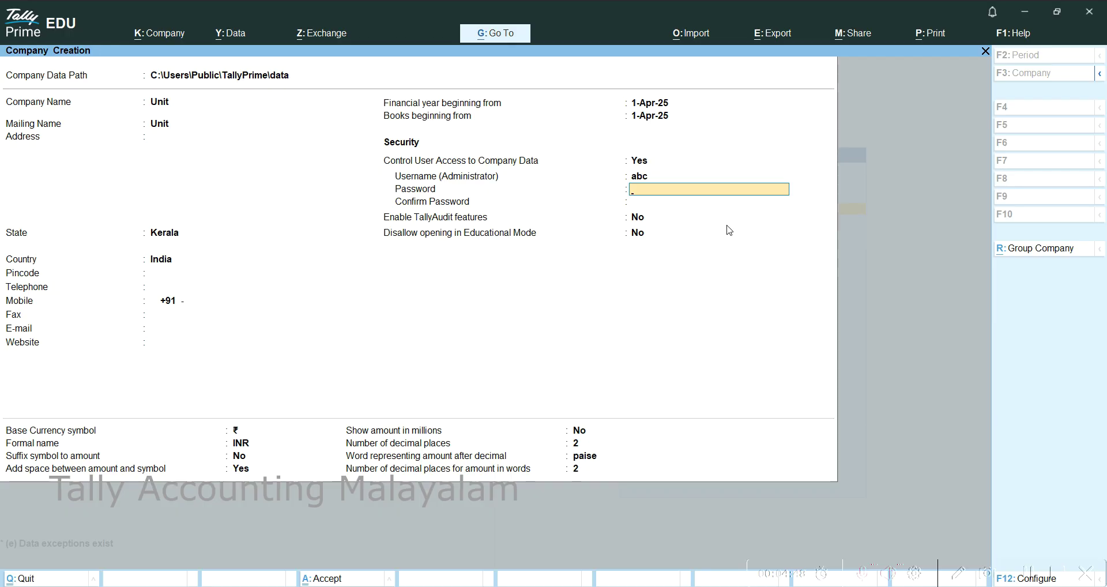
type("***")
key("Return")
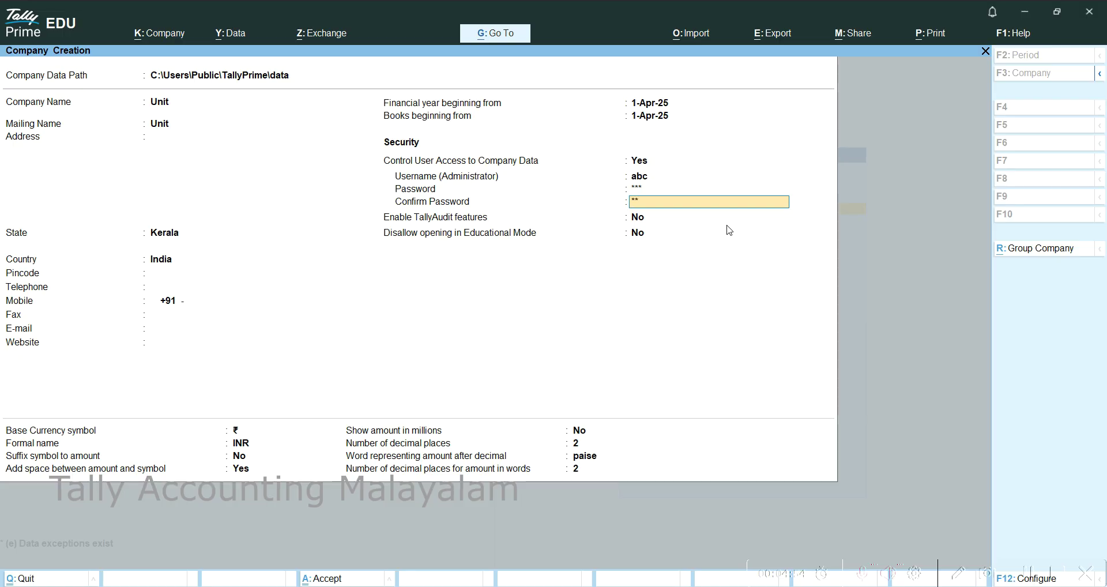
key("Return")
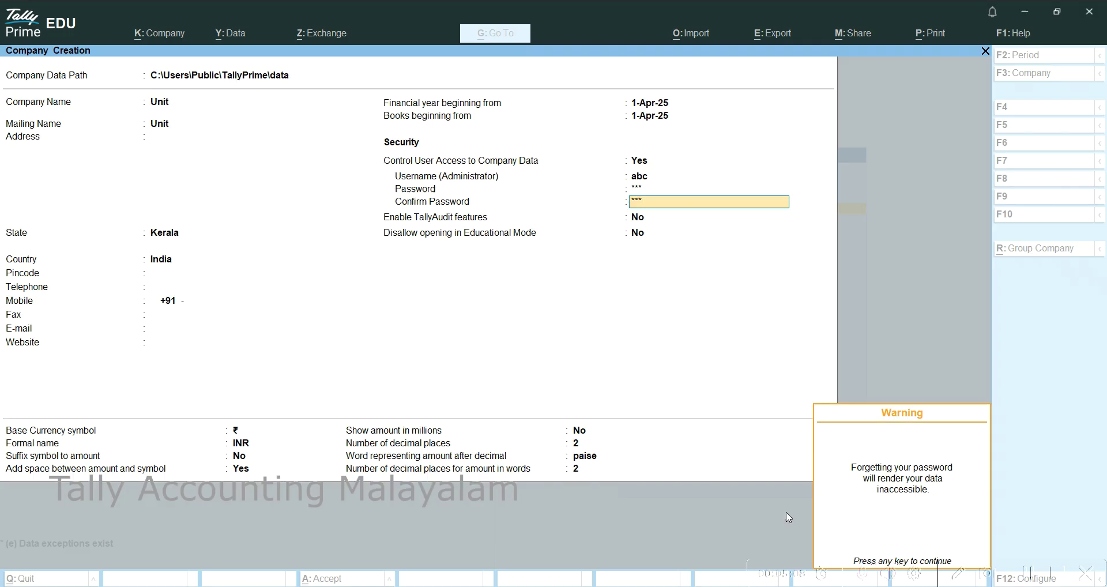
Dismiss the forgotten-password warning and pass TallyAudit to reach the Accept prompt.
key("Return")
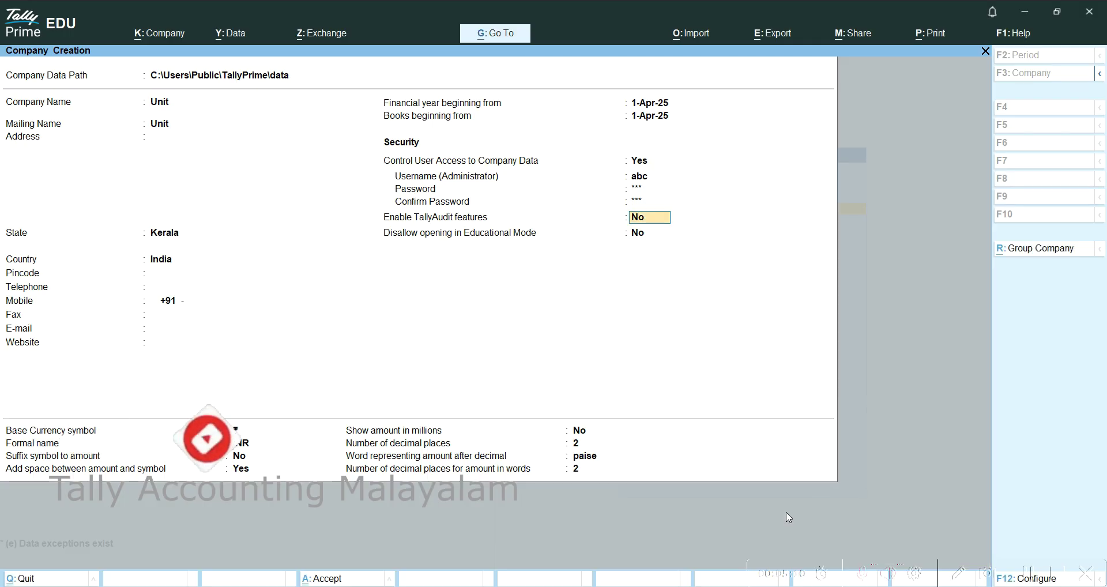
key("Return")
key("Return")
key("Return")
key("Return")
key("Return")
key("Return")
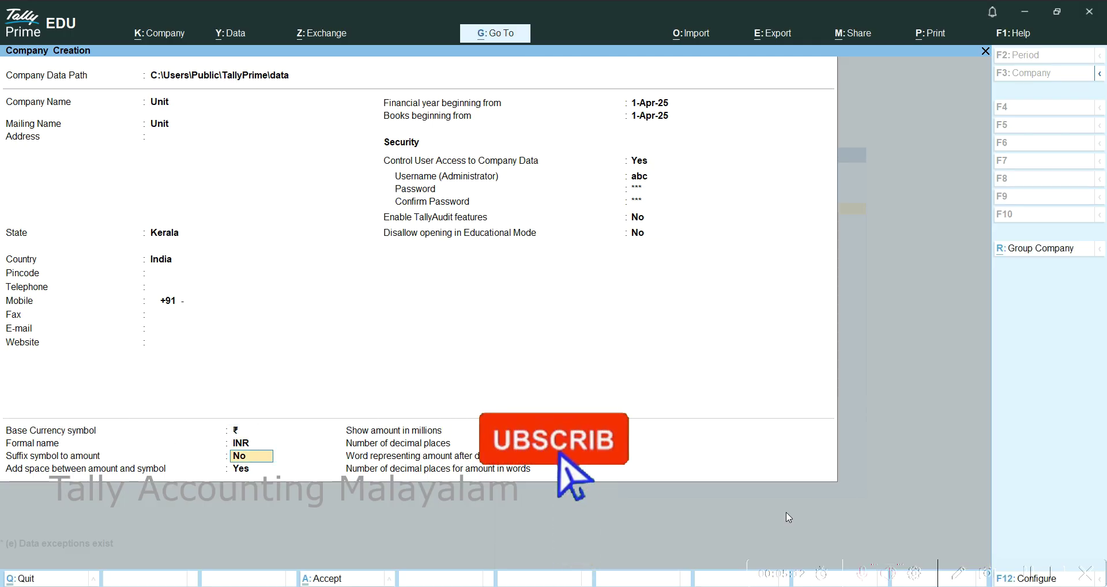
key("Return")
key("Return")
key("Return")
key("Return")
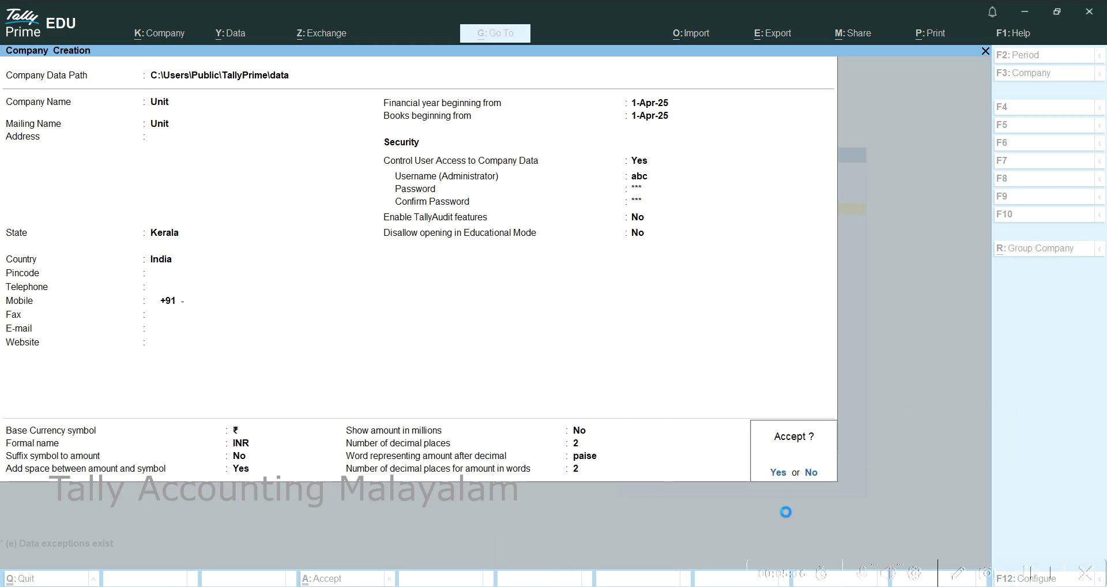
Save company Unit, log in with the administrator password, and accept the default company features.
key("Return")
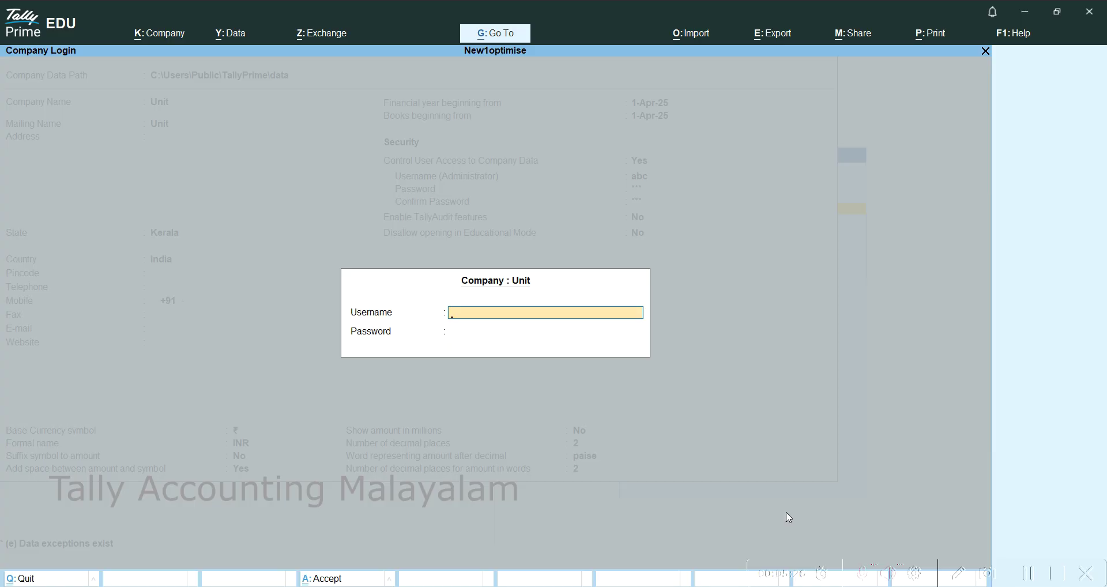
key("Return")
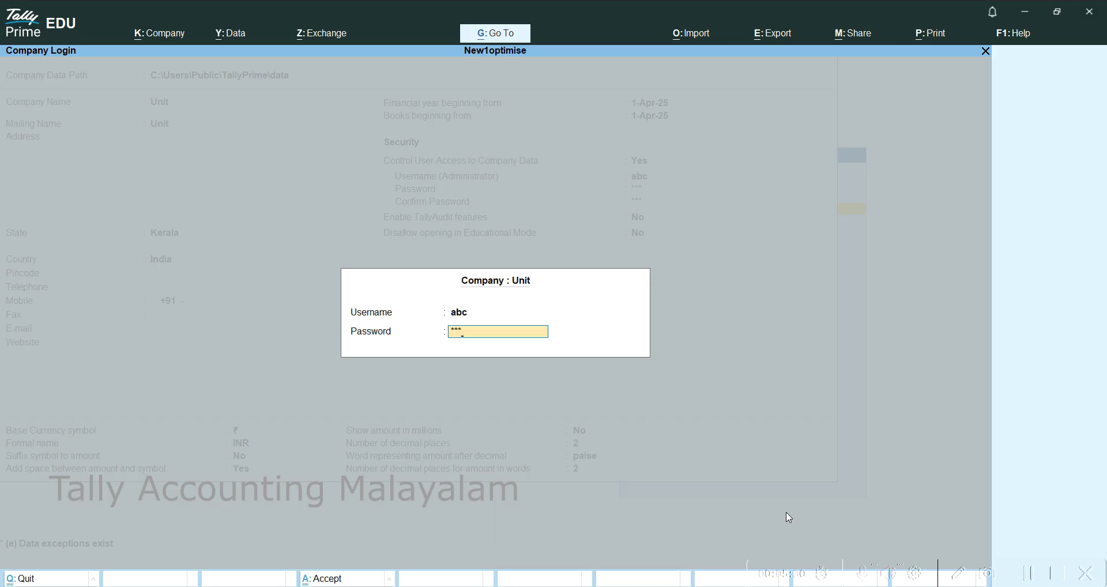
key("Return")
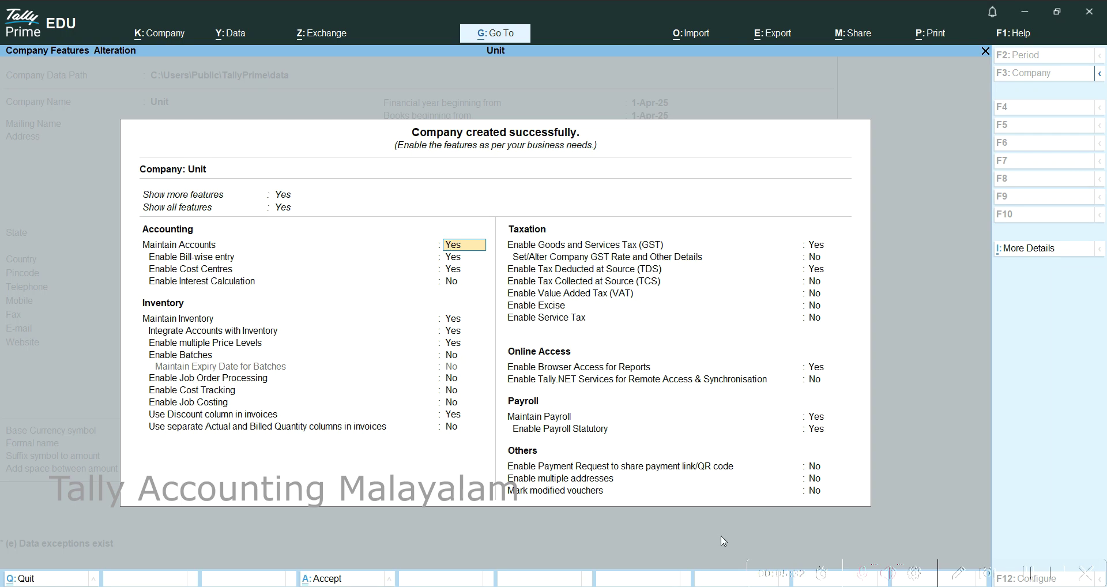
key("ctrl")
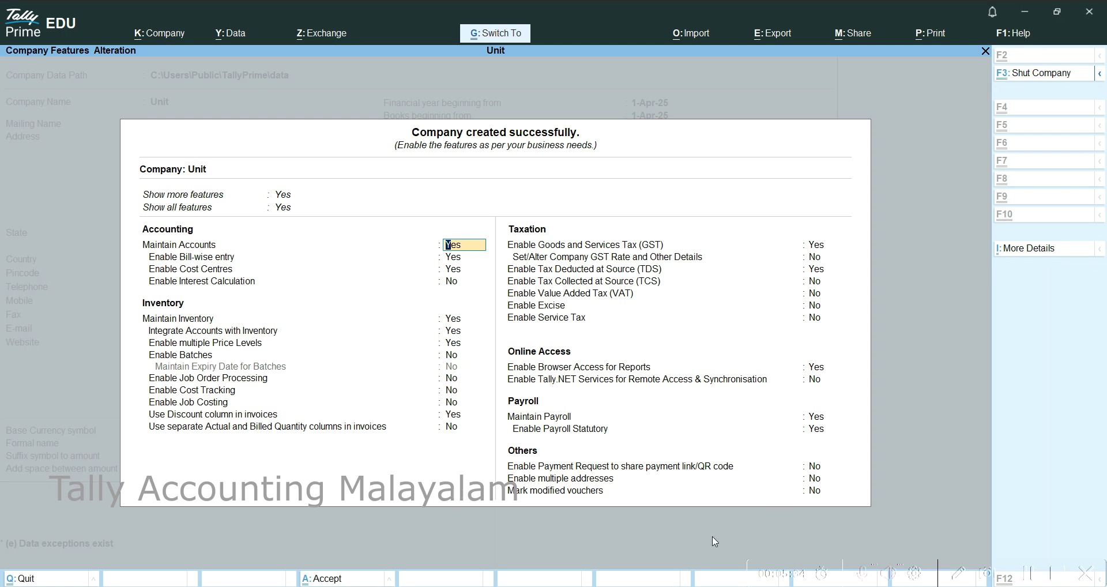
key("ctrl+a")
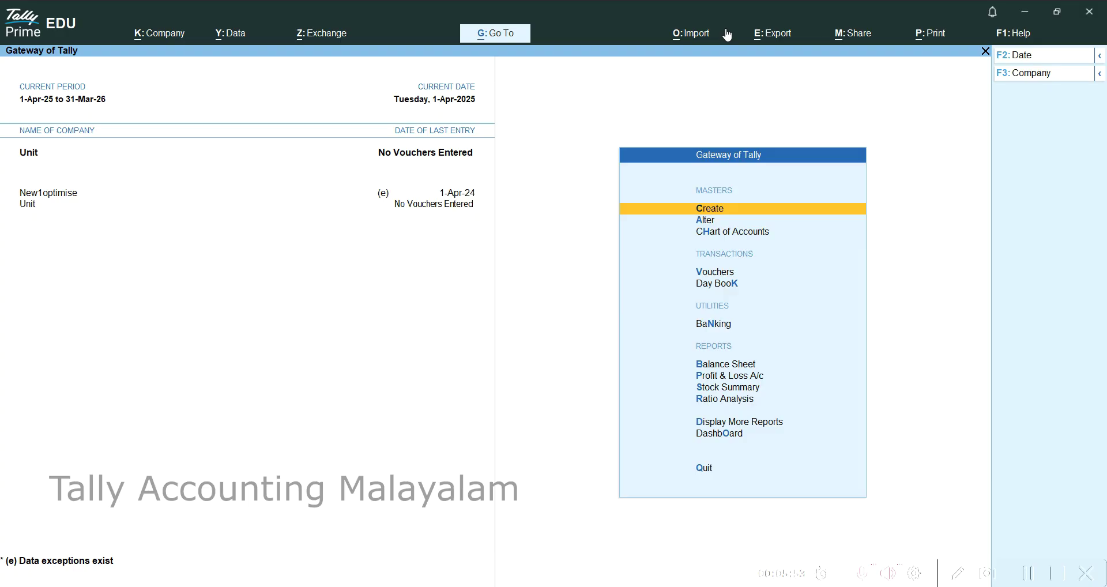
Open the Company menu to show its User Management options.
left_click(166, 37)
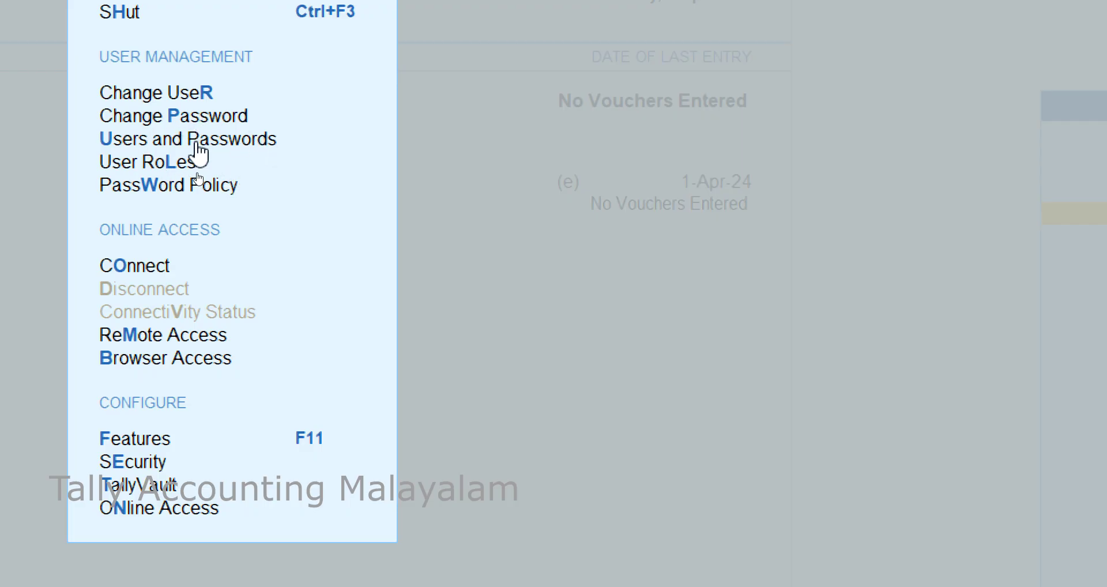
Add user p with the Data Entry security level and a password, then accept the user list.
left_click(196, 142)
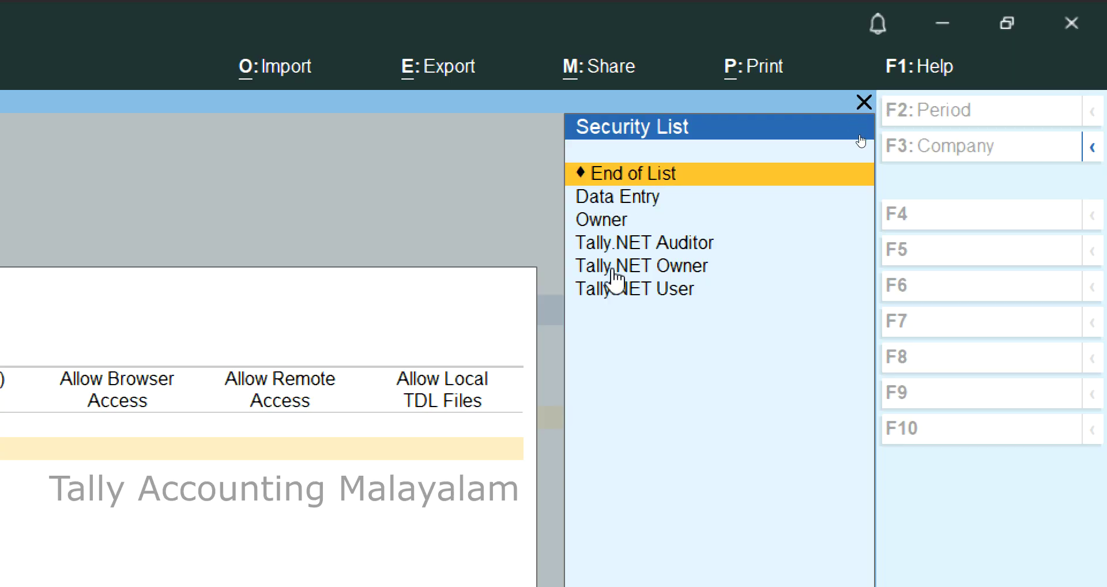
left_click(636, 199)
key("Return")
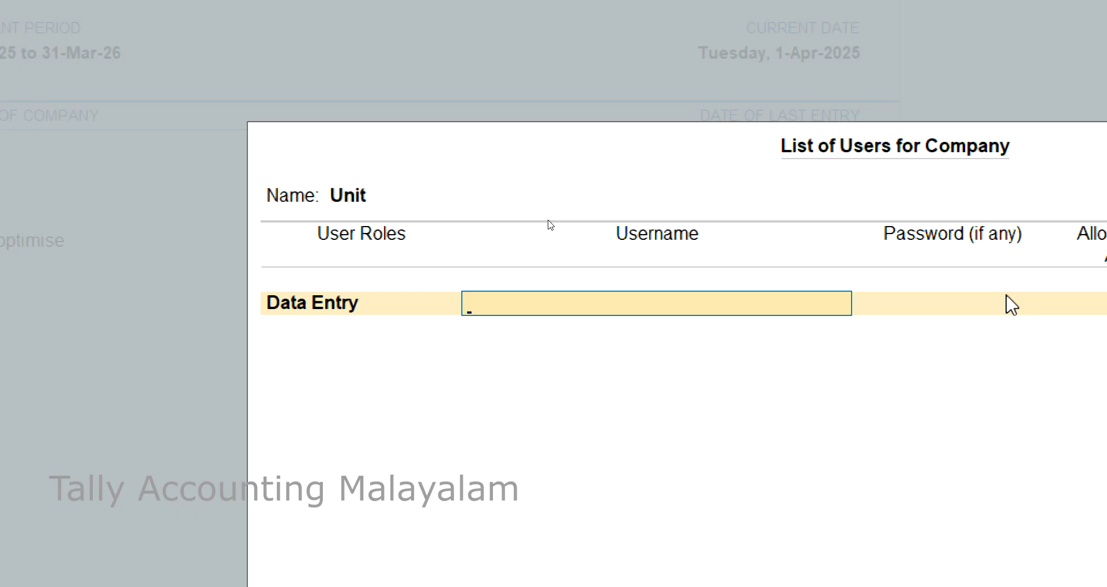
type("p")
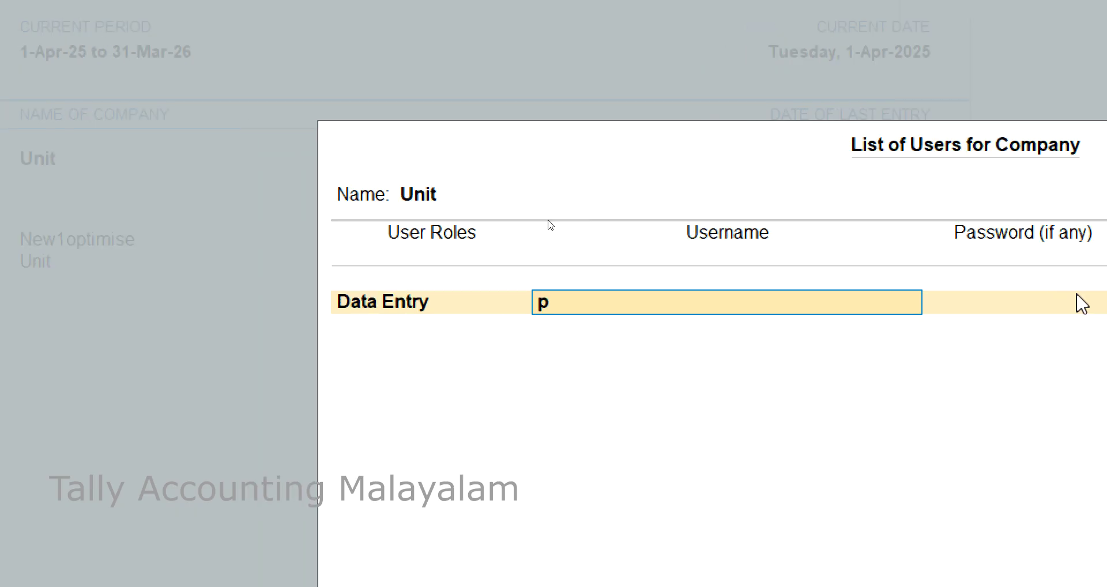
key("Return")
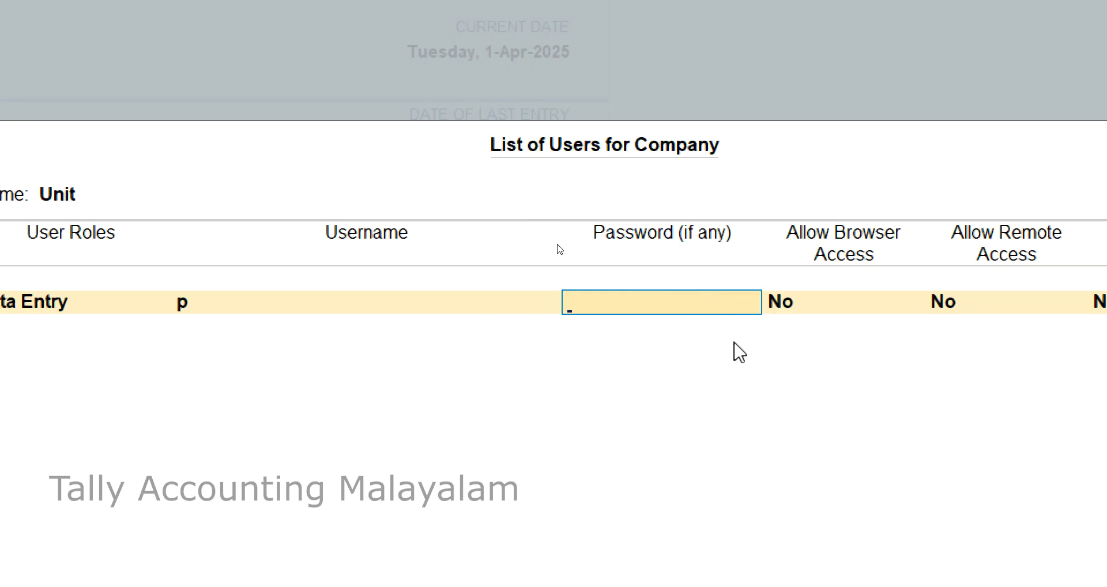
type("p")
key("Return")
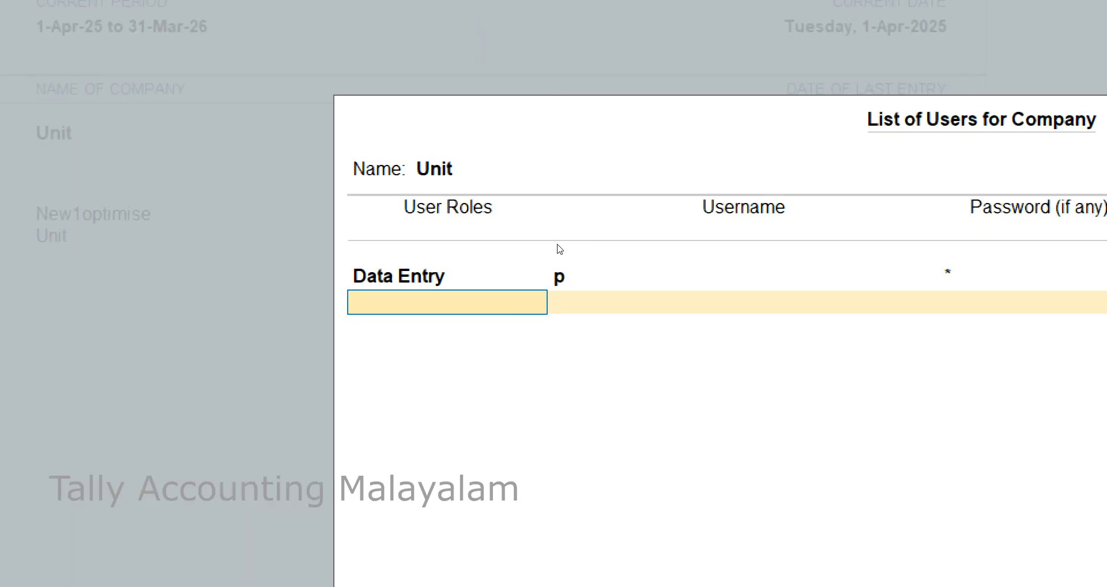
key("Return")
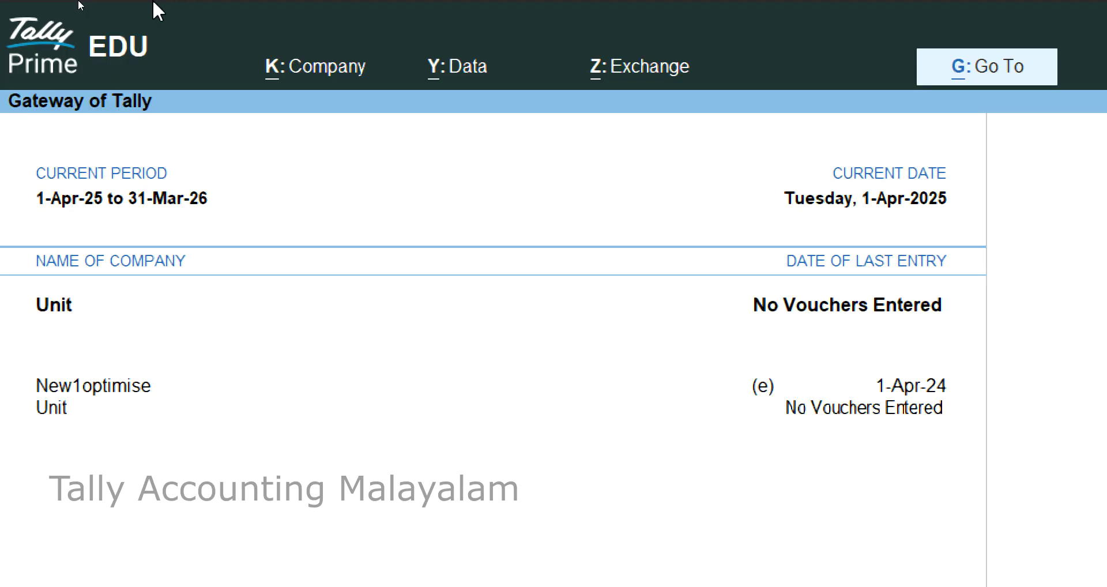
Open the Data Entry security level from User Roles for alteration.
left_click(341, 68)
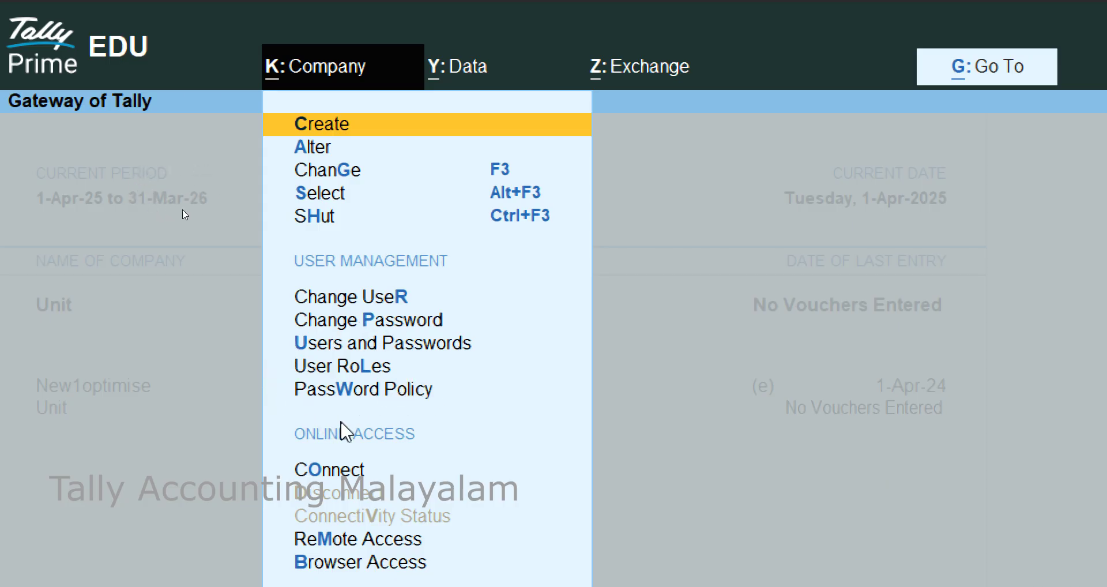
left_click(348, 369)
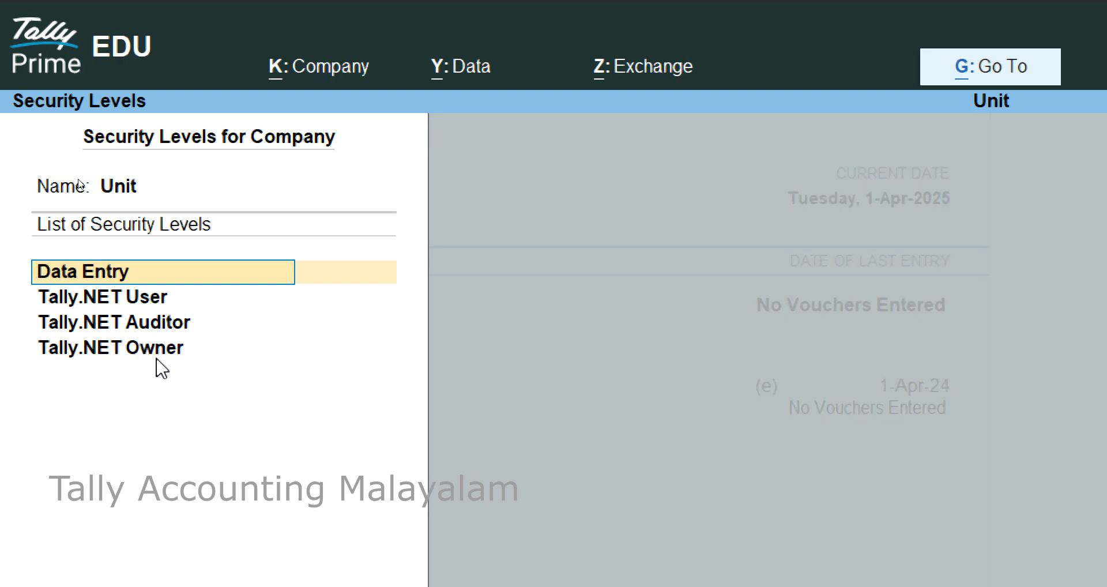
left_click(55, 270)
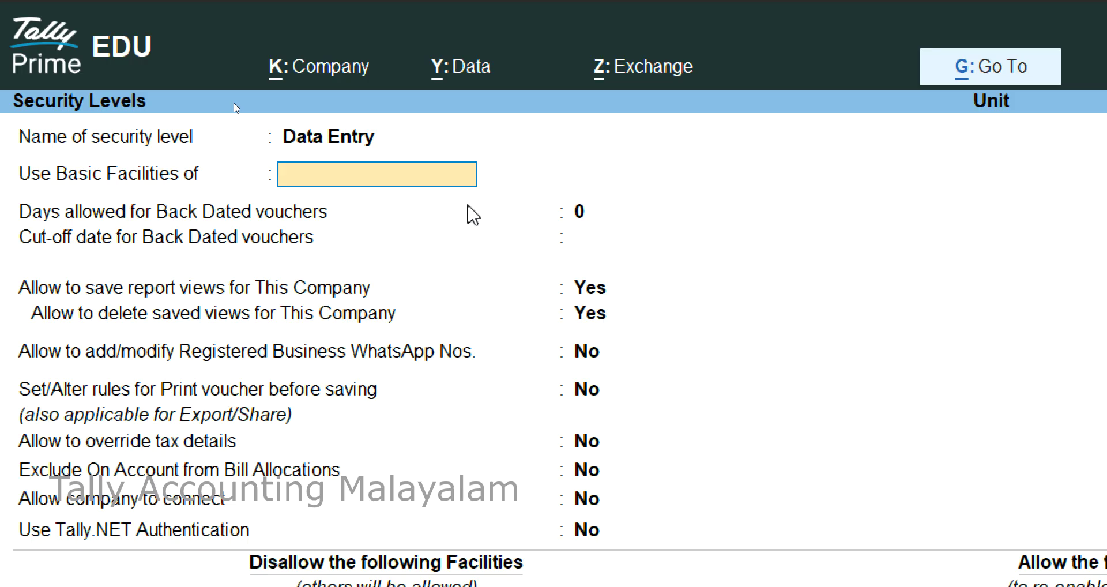
Base Data Entry on Data Entry basic facilities with 0 back-dated days, and save it.
key("Return")
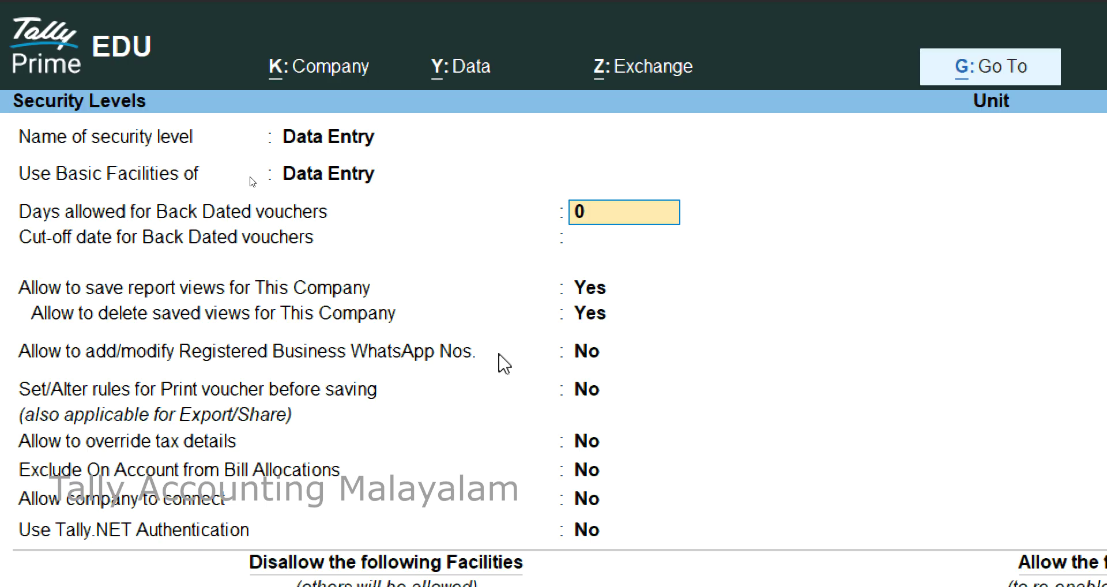
key("Return")
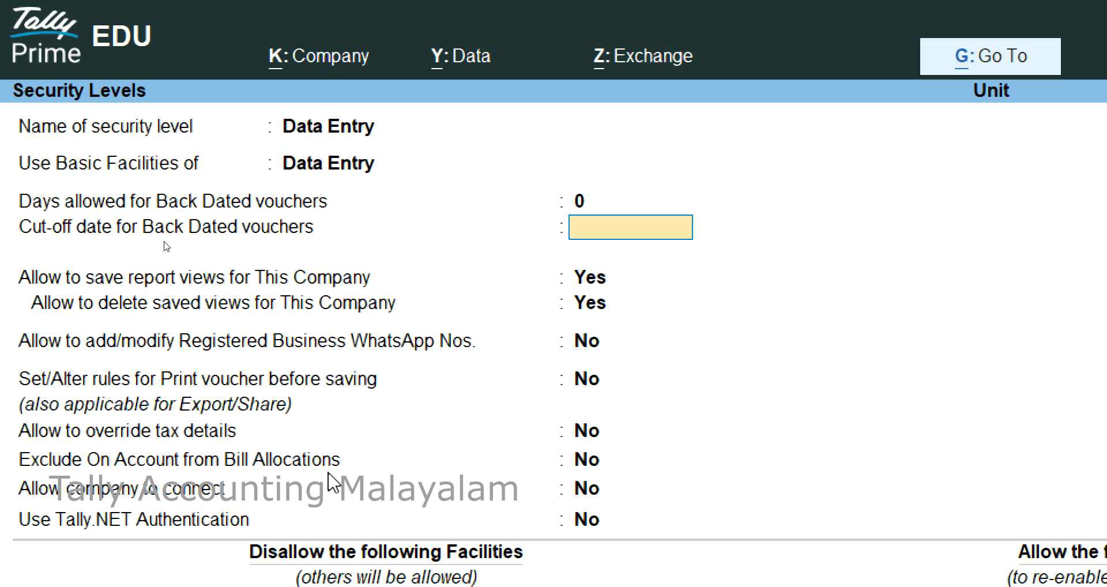
key("Return")
key("Return")
key("Return")
key("Return")
key("Return")
key("Return")
key("Return")
key("Return")
key("Return")
key("Return")
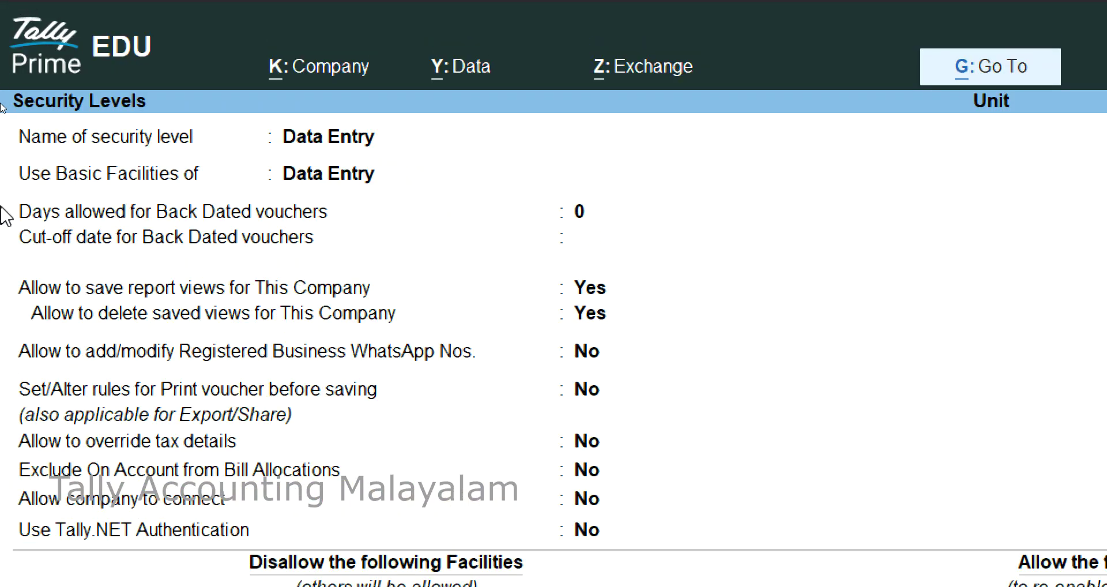
key("Escape")
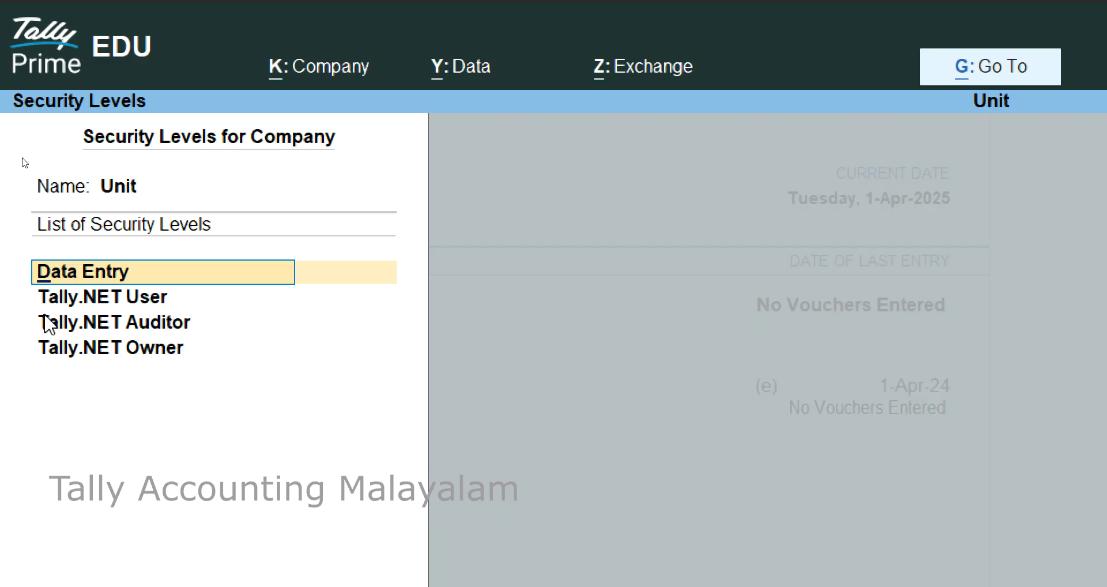
Add a new security level Userp using Data Entry basic facilities, with no disallowed facilities.
key("Down")
key("Down")
key("Down")
key("Down")
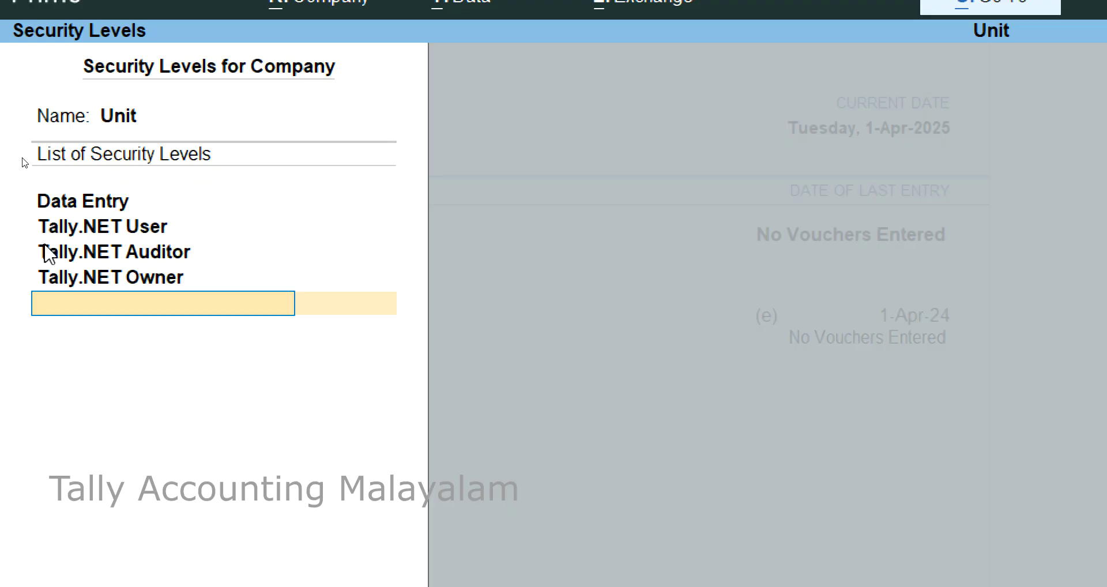
type("Userp")
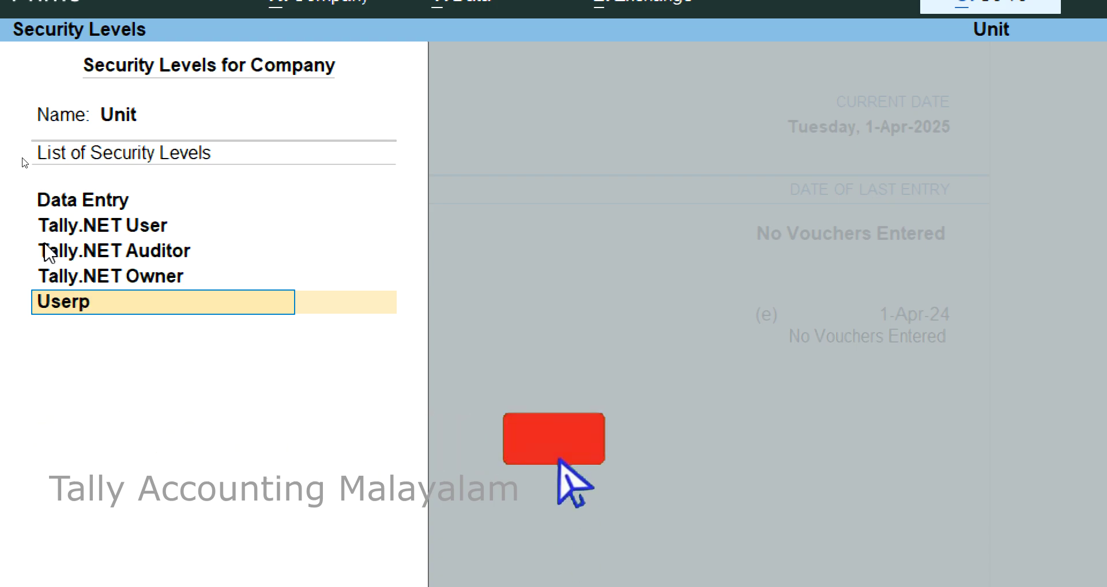
key("Return")
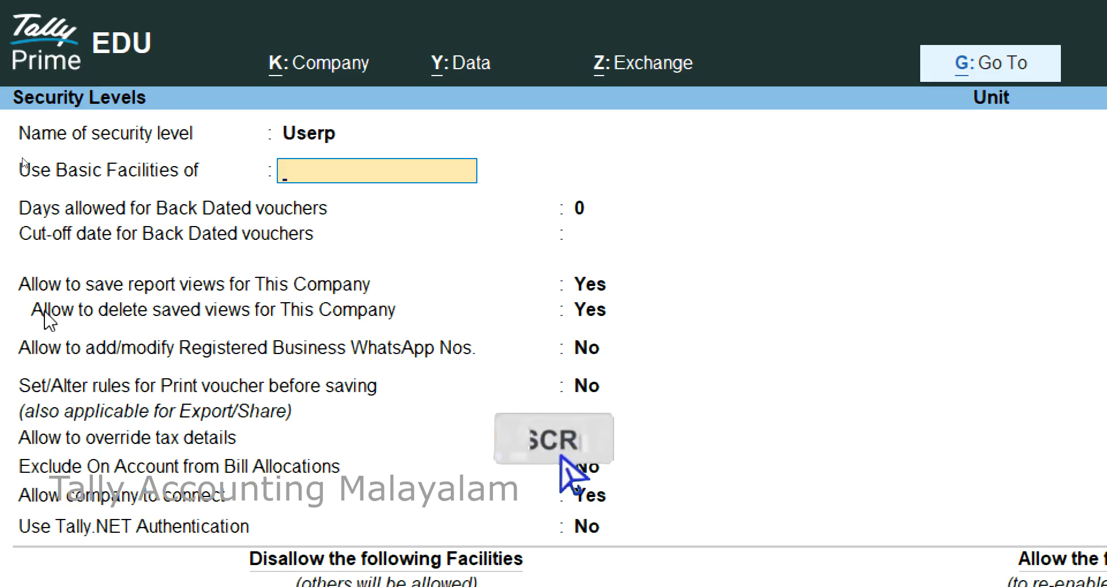
key("Return")
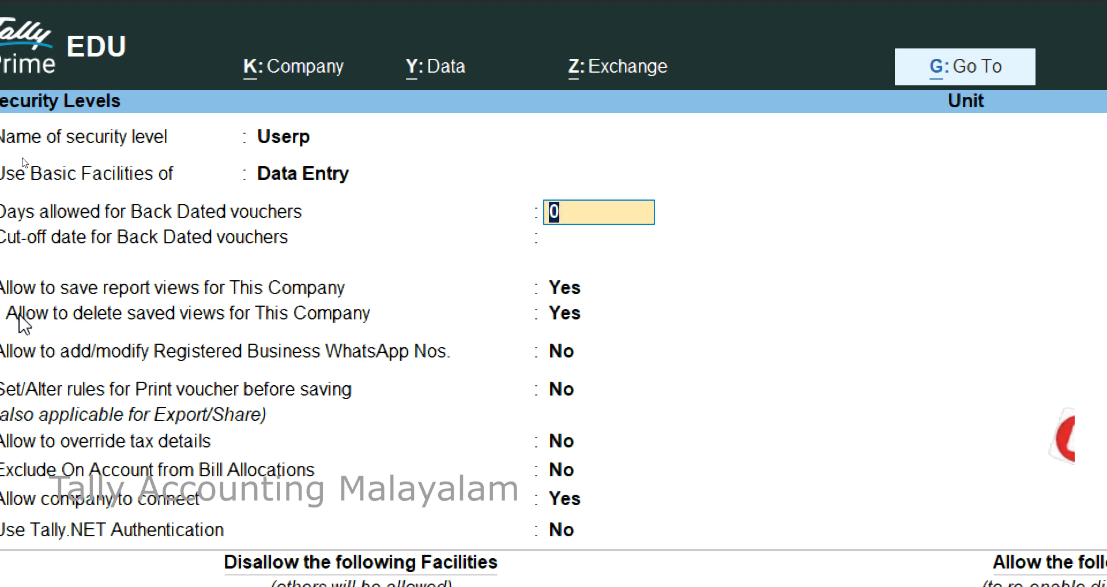
key("Return")
key("Return")
key("Return")
key("Return")
key("Return")
key("Return")
key("Return")
key("Return")
key("Return")
key("Return")
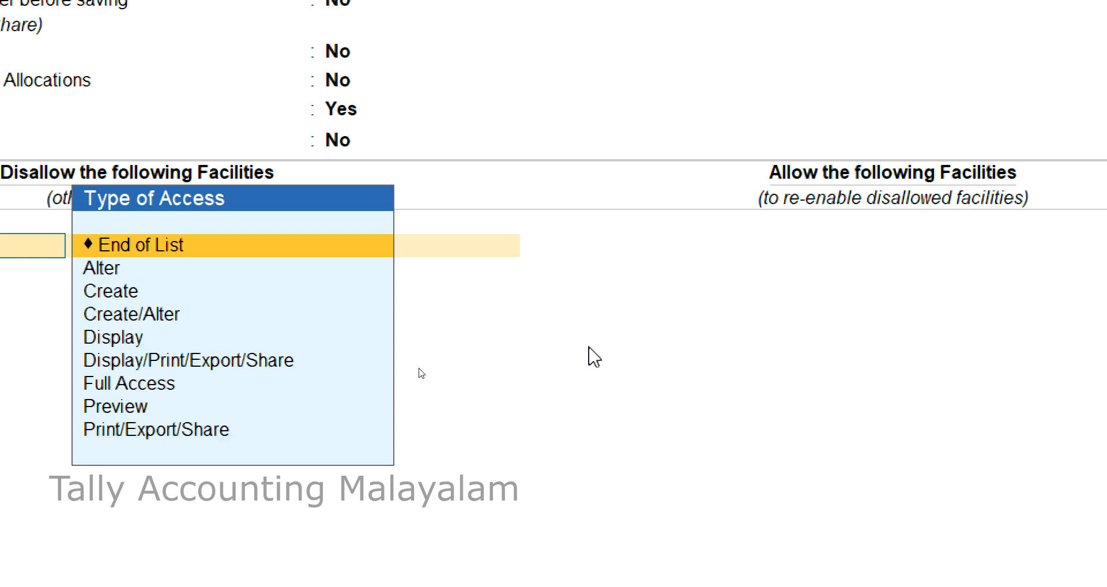
key("Return")
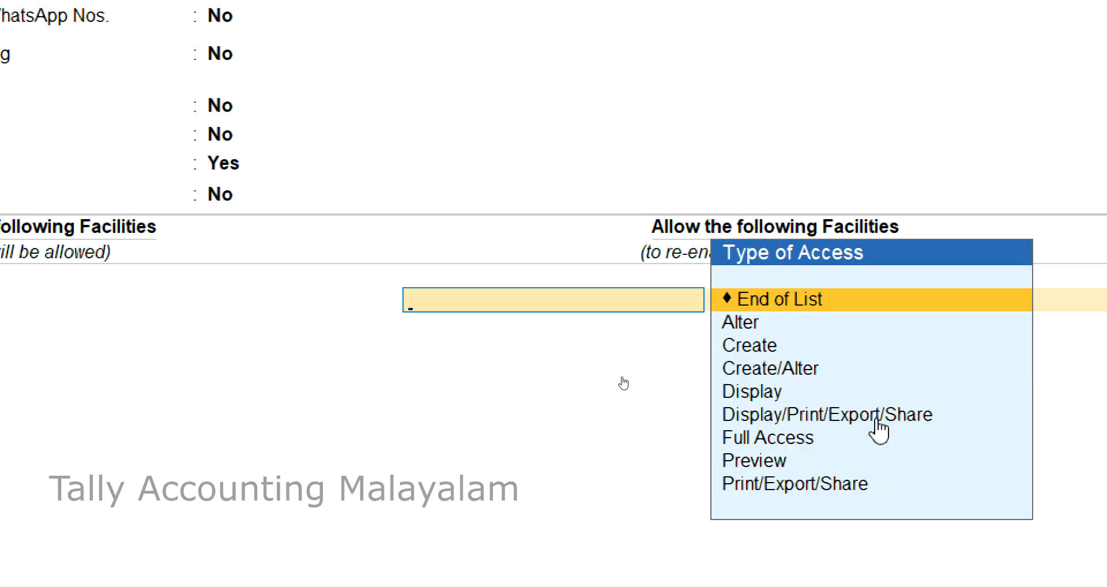
Allow Userp Create for Accounts Masters and Display for Balance Sheet, then save.
key("Down")
key("Down")
key("Return")
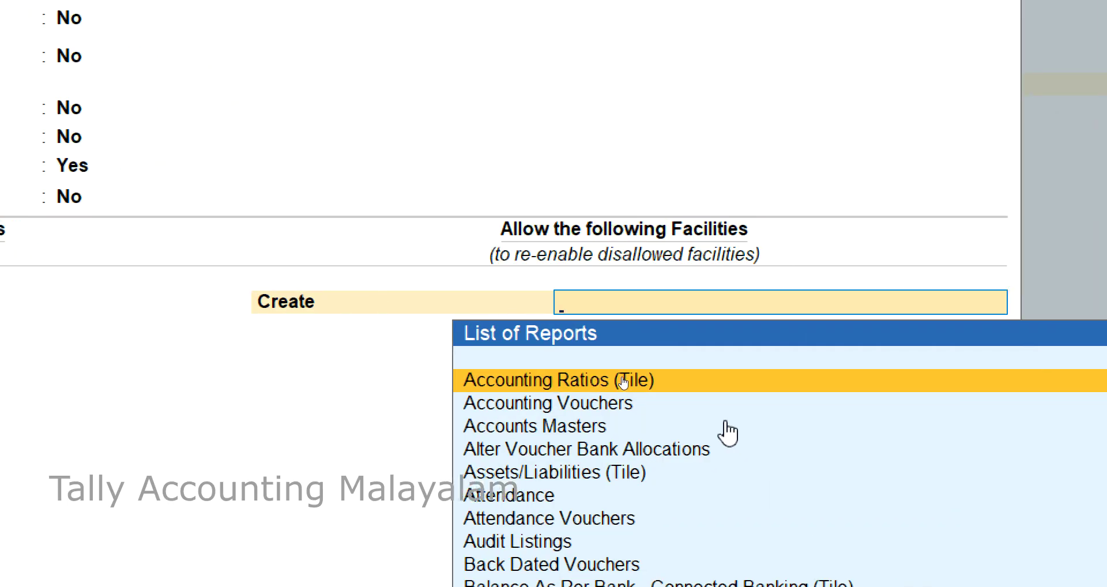
key("Down")
key("Down")
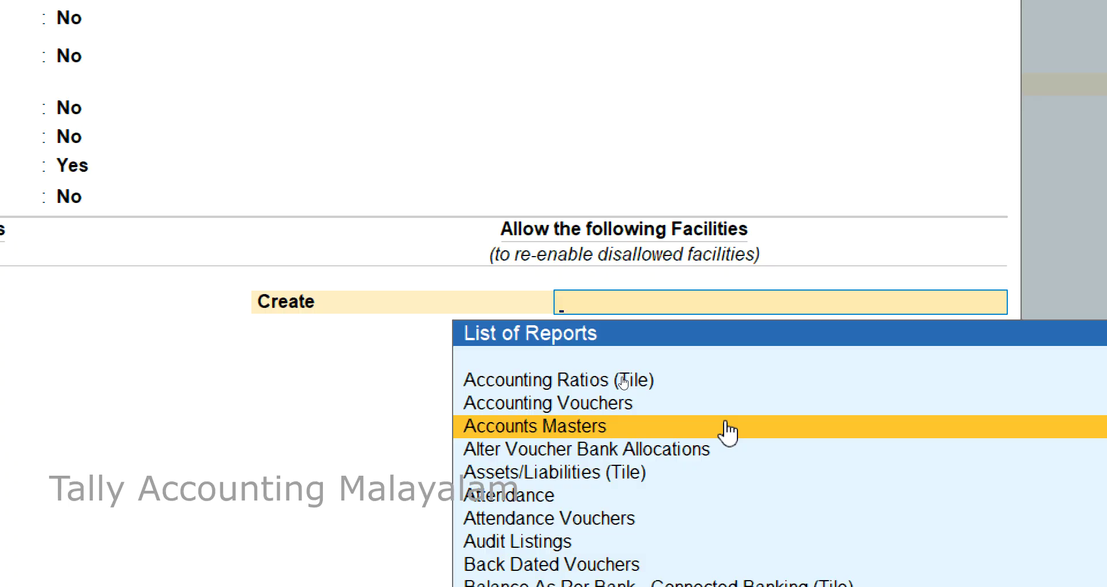
key("Return")
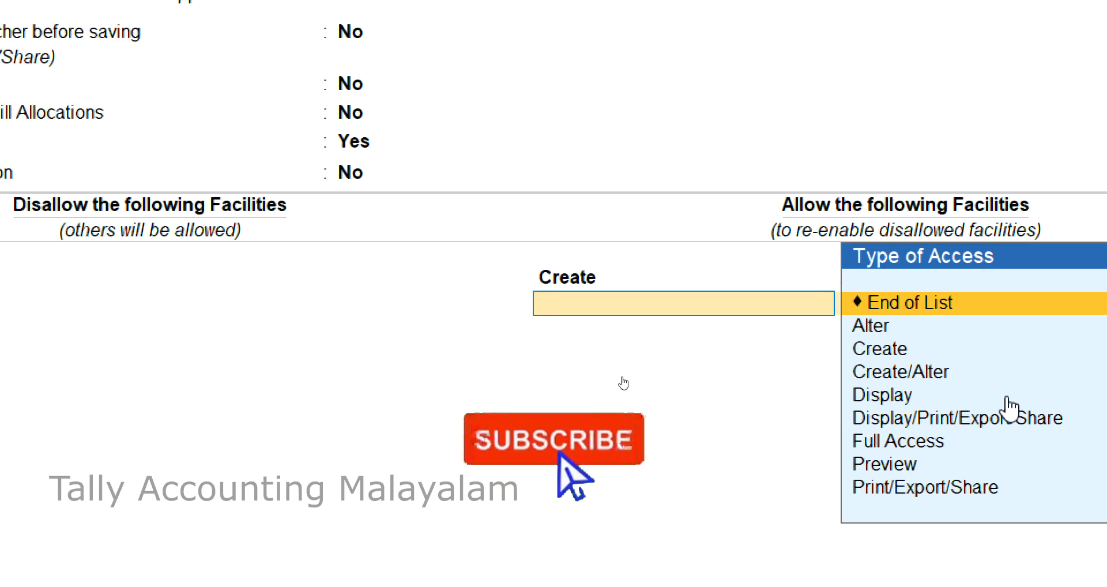
key("Down")
key("Down")
key("Down")
key("Down")
key("Return")
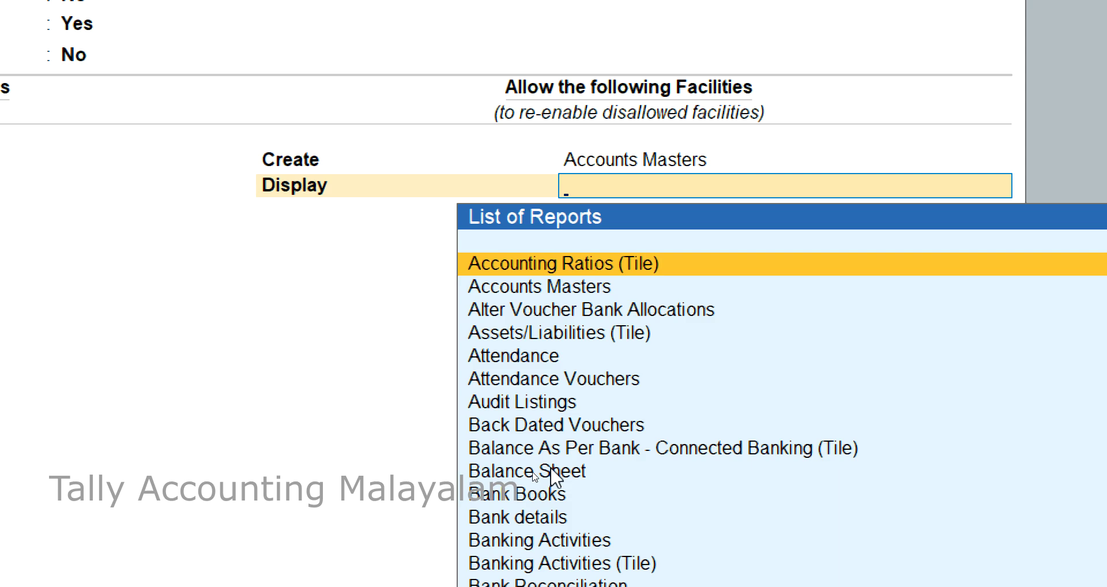
left_click(554, 472)
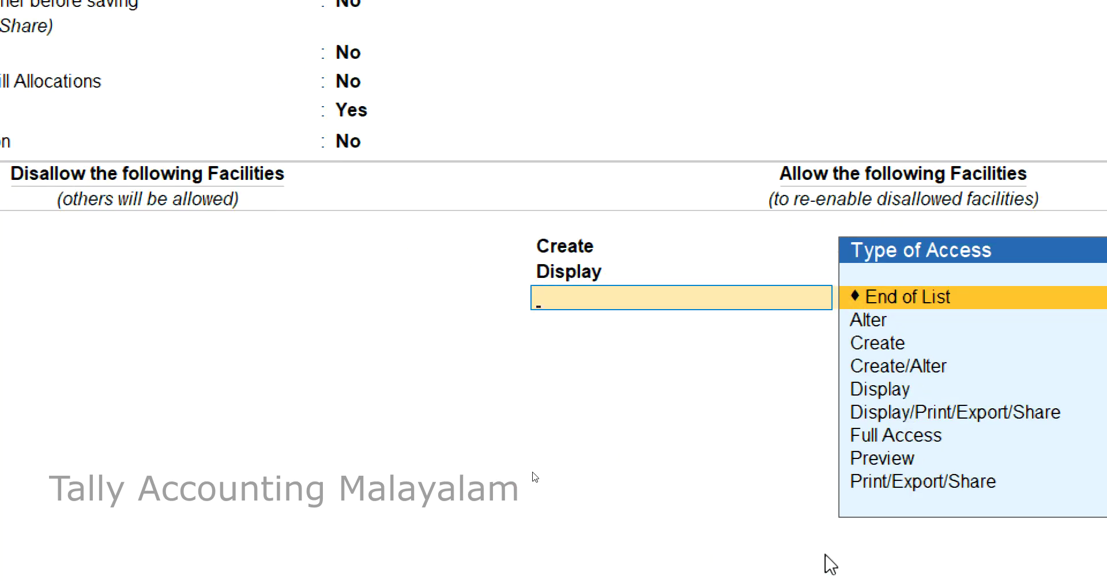
key("Return")
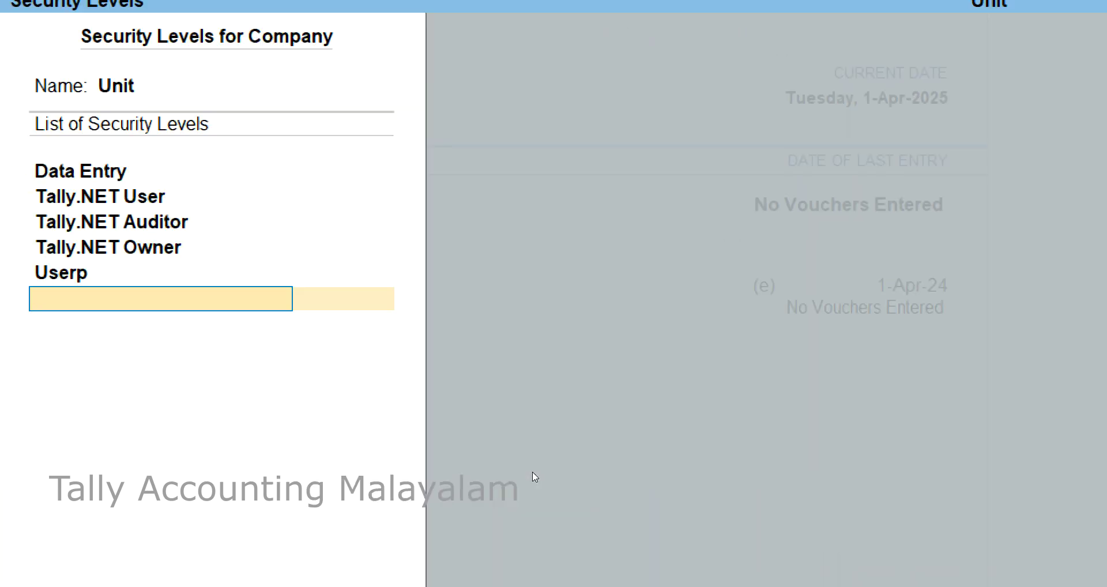
key("Return")
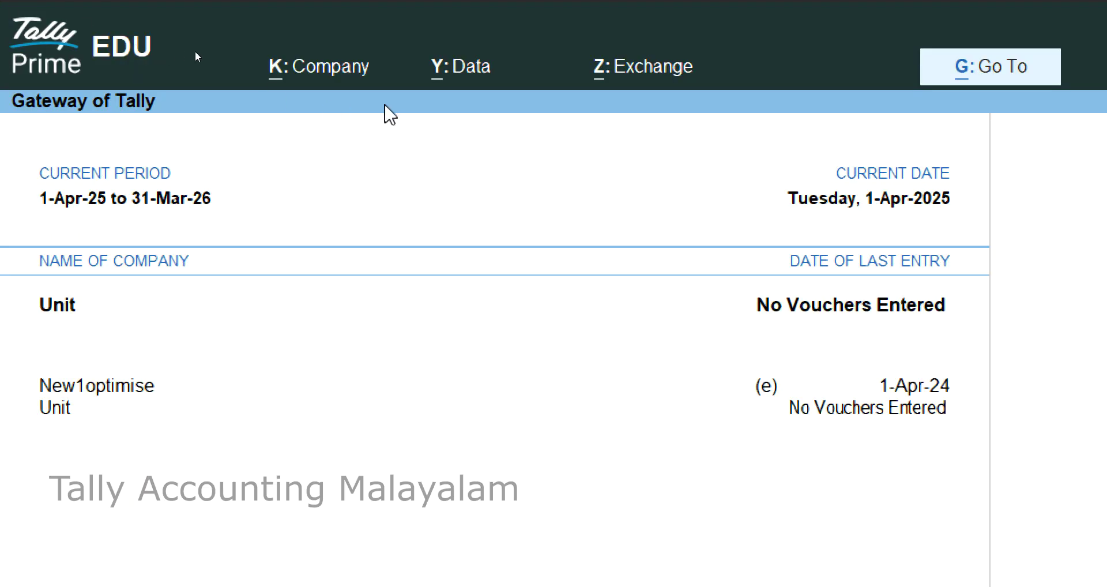
Add user p with the Userp security level and a password in Users and Passwords.
left_click(334, 74)
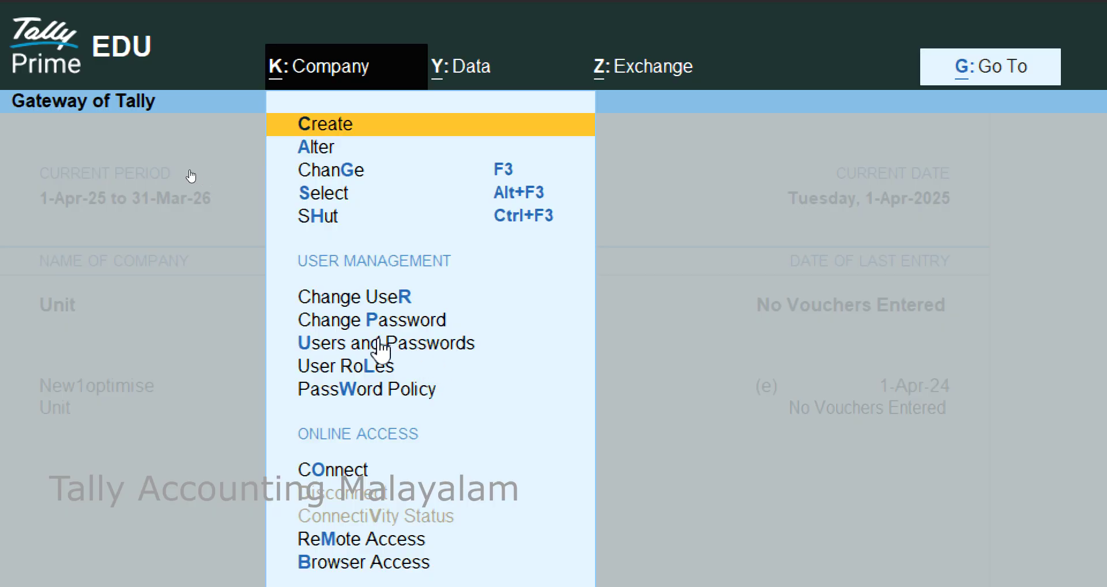
left_click(407, 347)
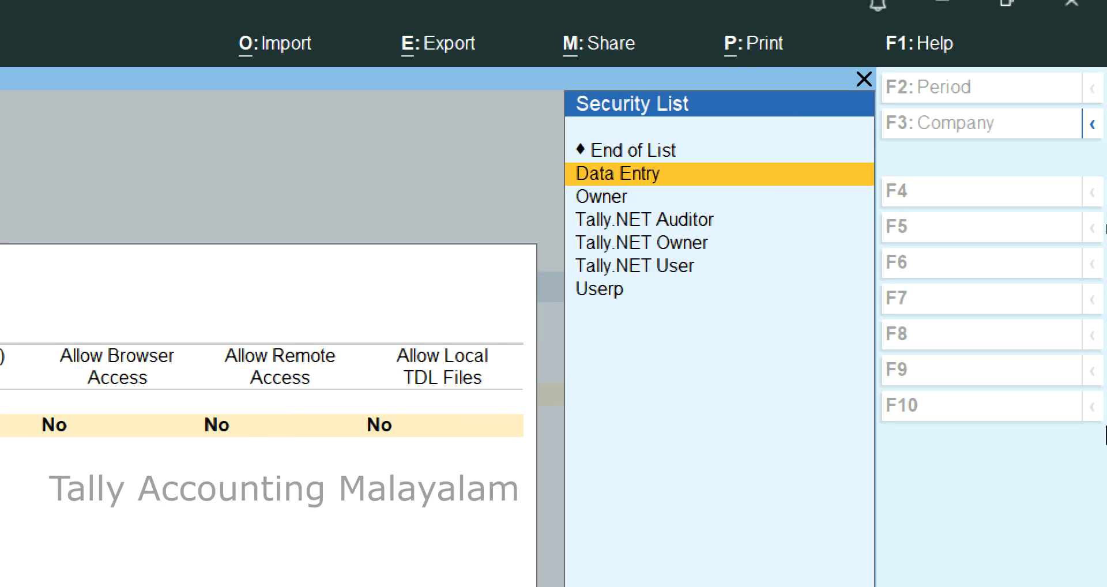
key("Down")
key("Down")
key("Down")
key("Down")
key("Down")
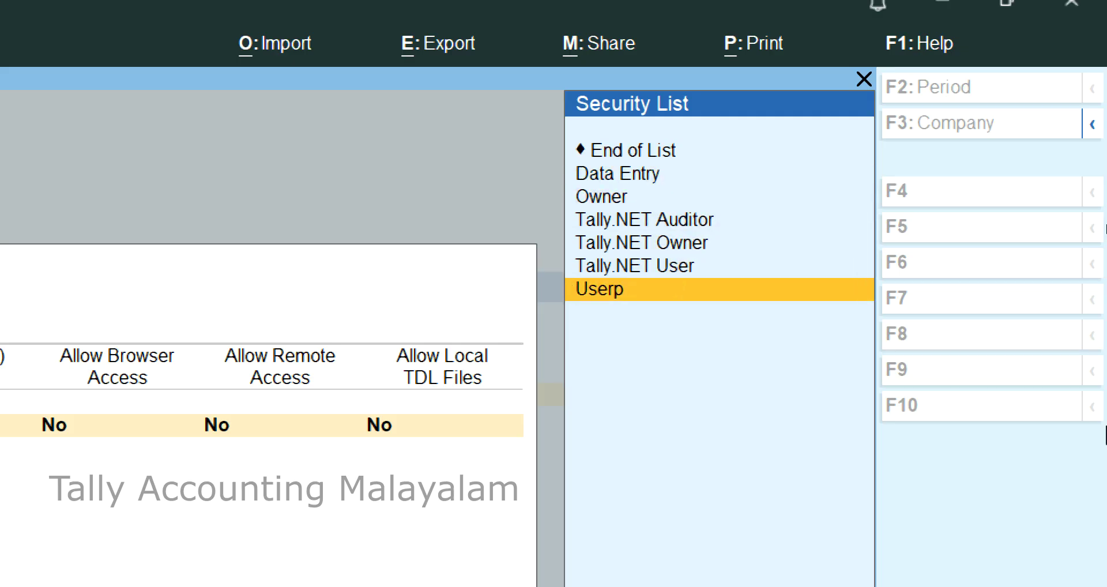
key("Return")
type("p")
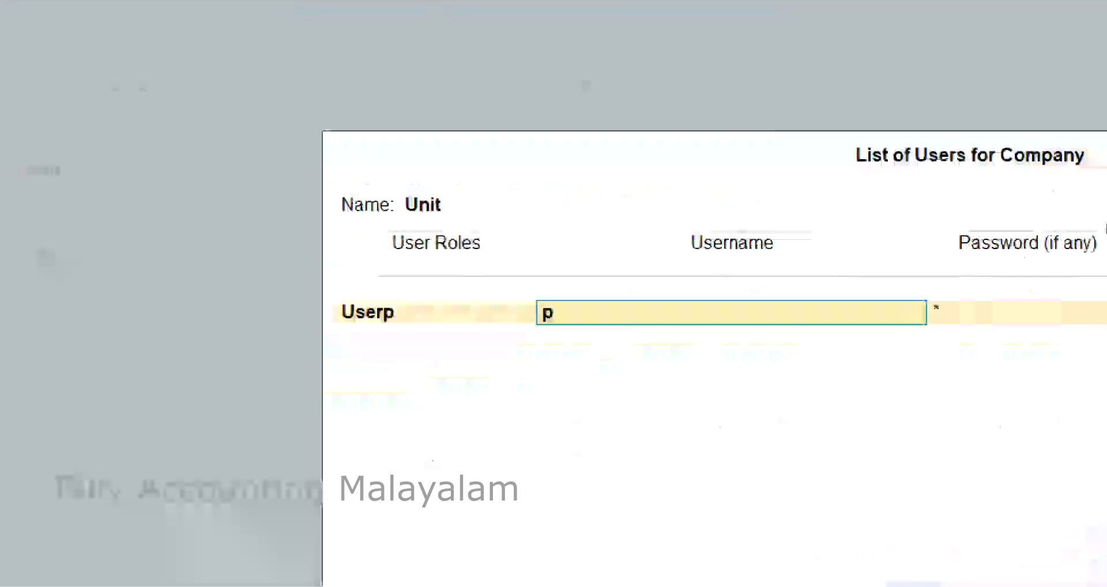
key("Return")
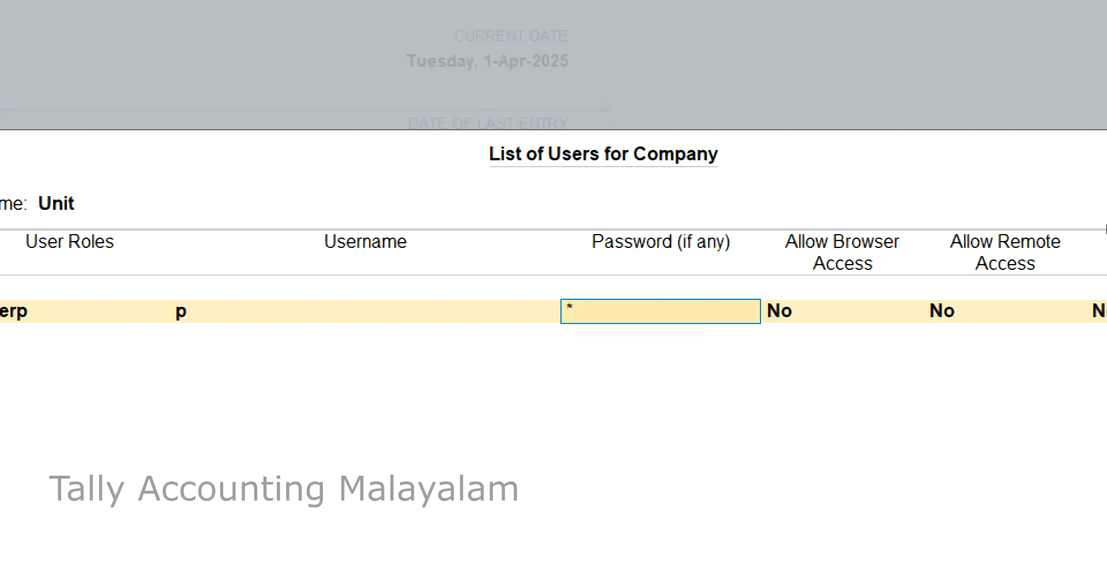
key("Return")
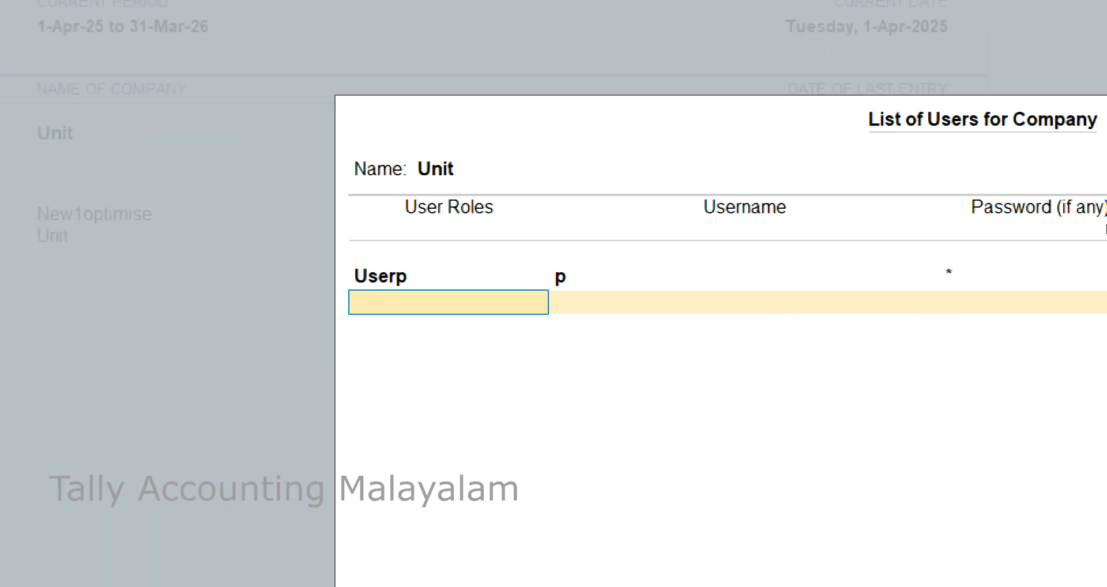
key("Return")
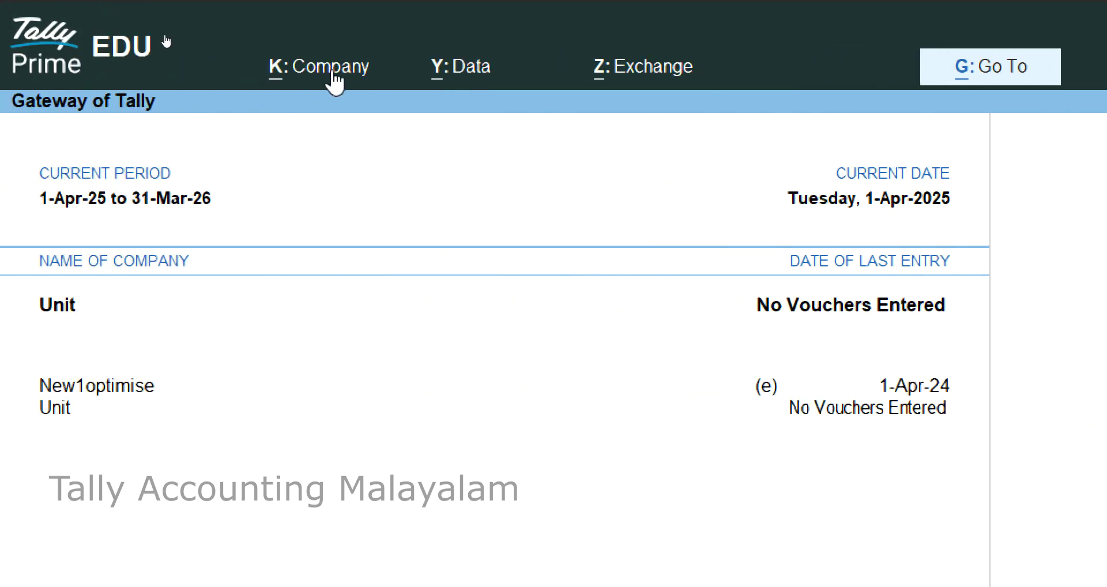
Log in to company Unit as user p instead of abc, entering p's password.
left_click(331, 70)
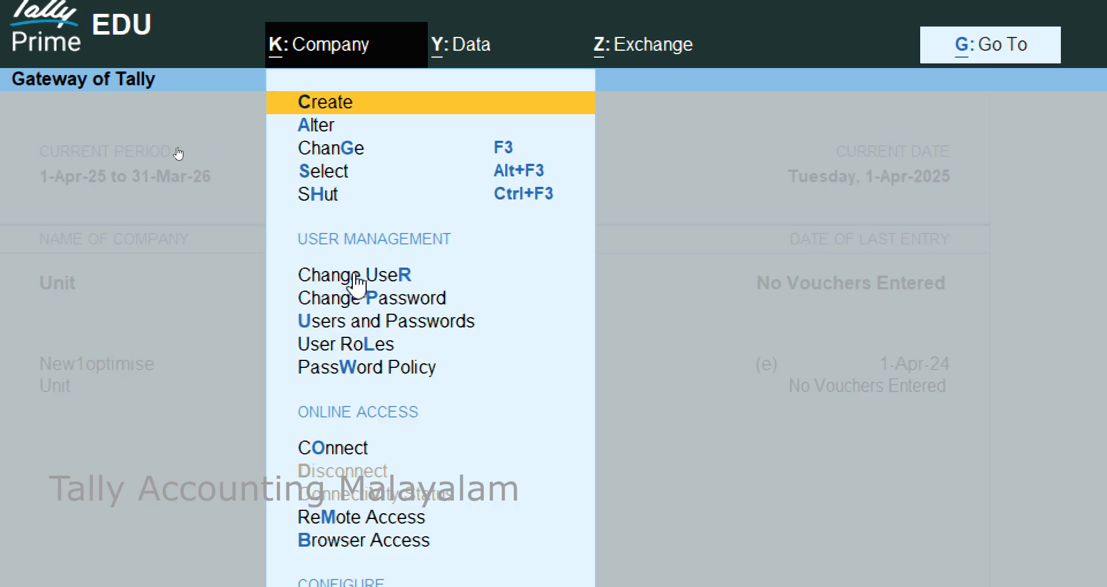
left_click(355, 277)
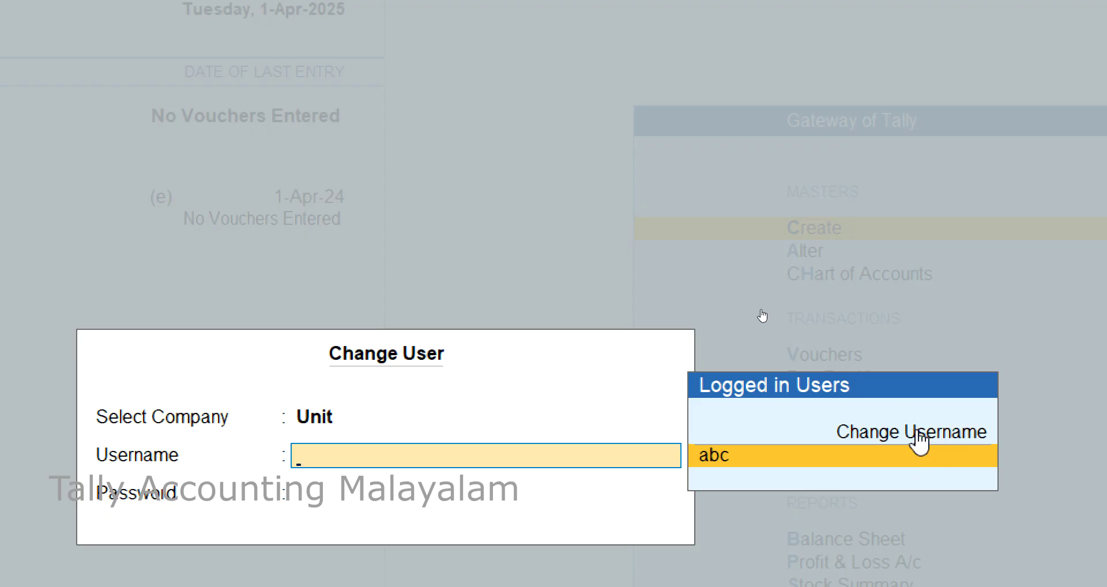
left_click(919, 441)
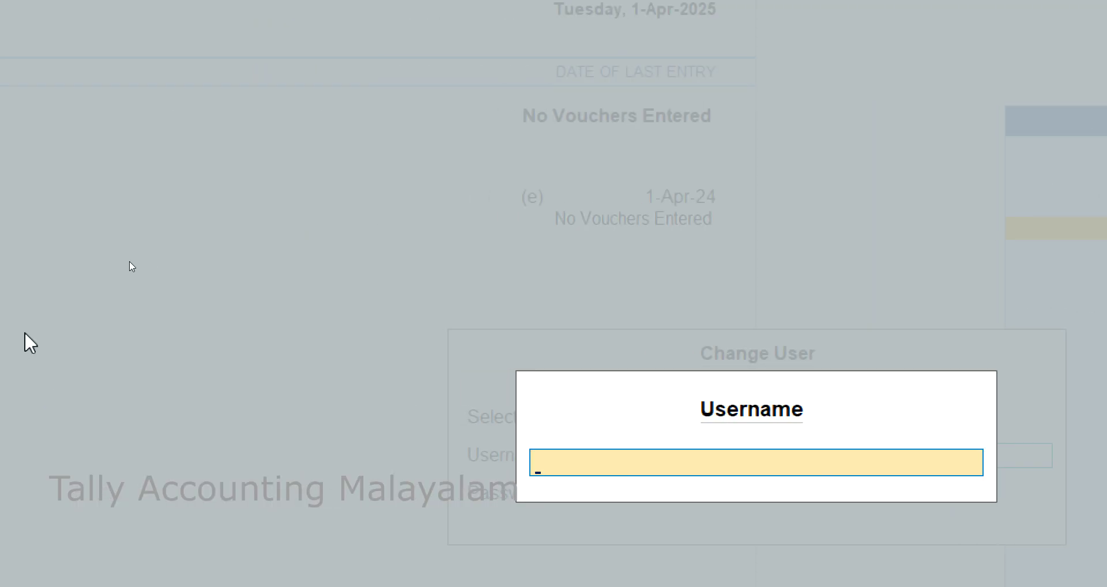
type("p")
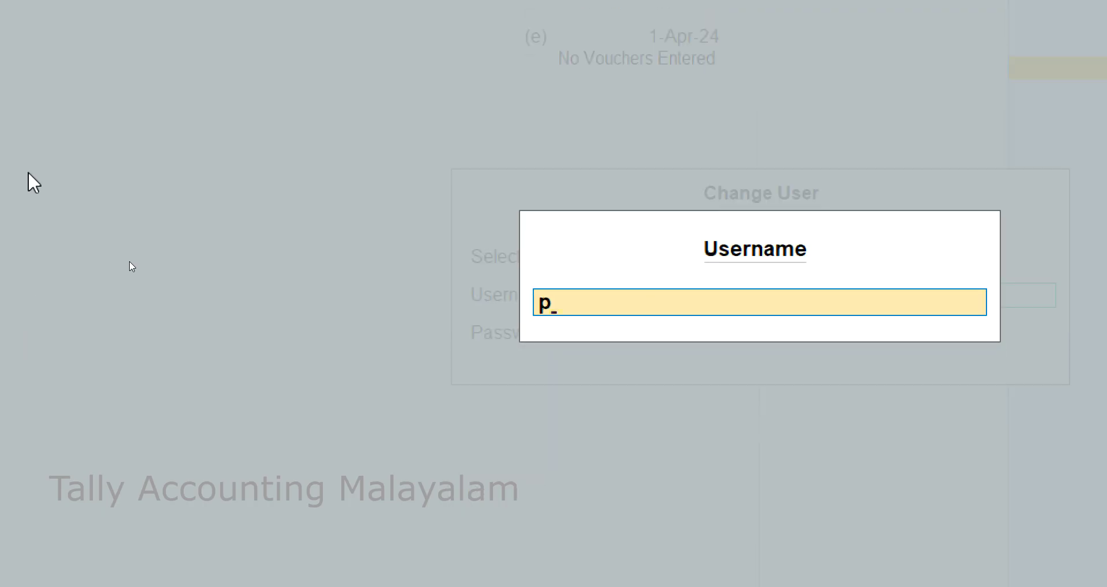
key("Return")
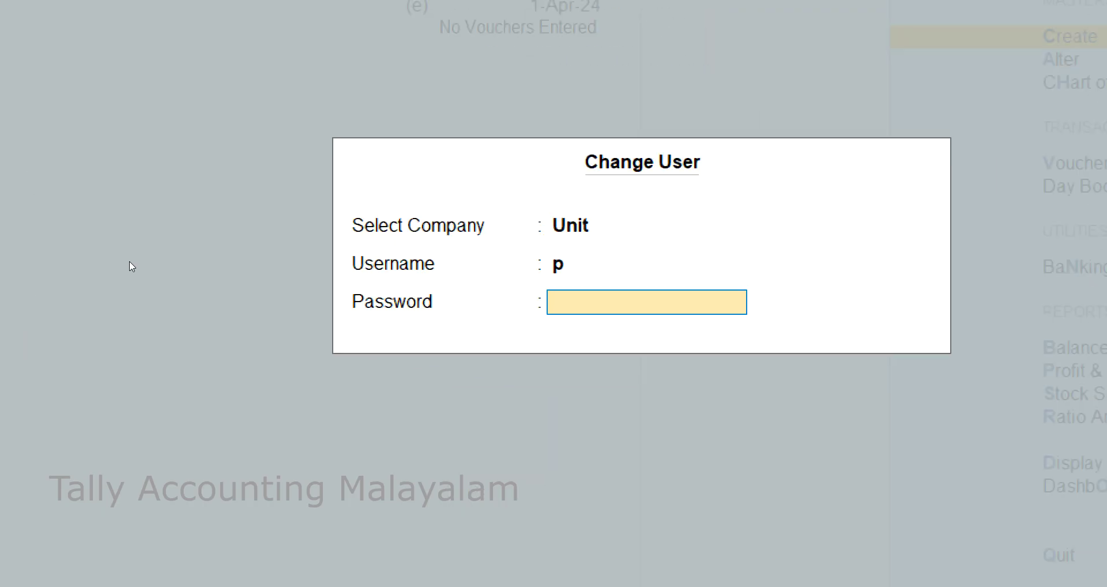
type("*")
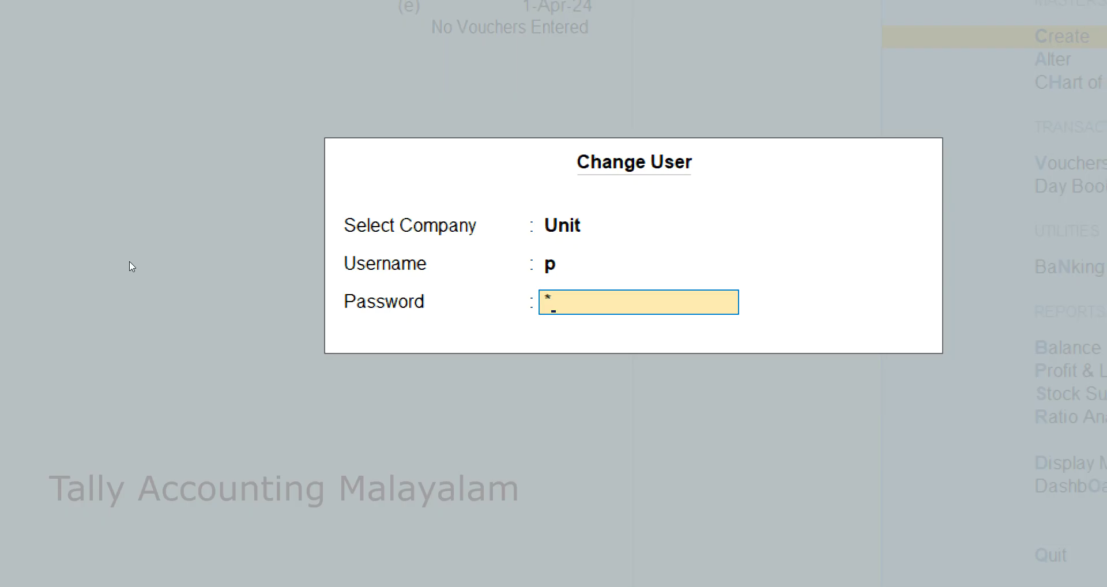
key("Return")
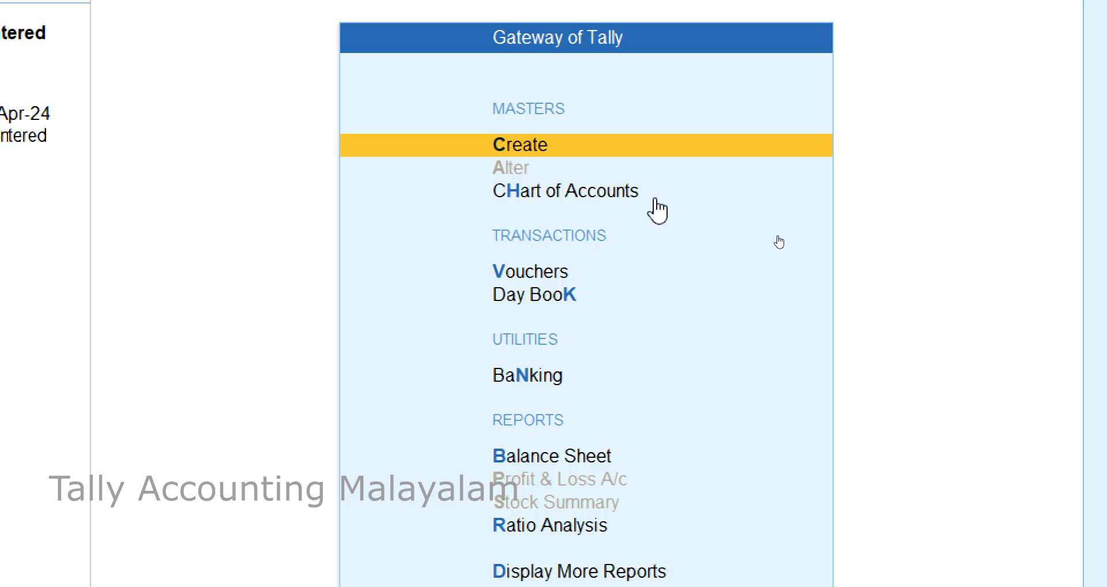
key("Return")
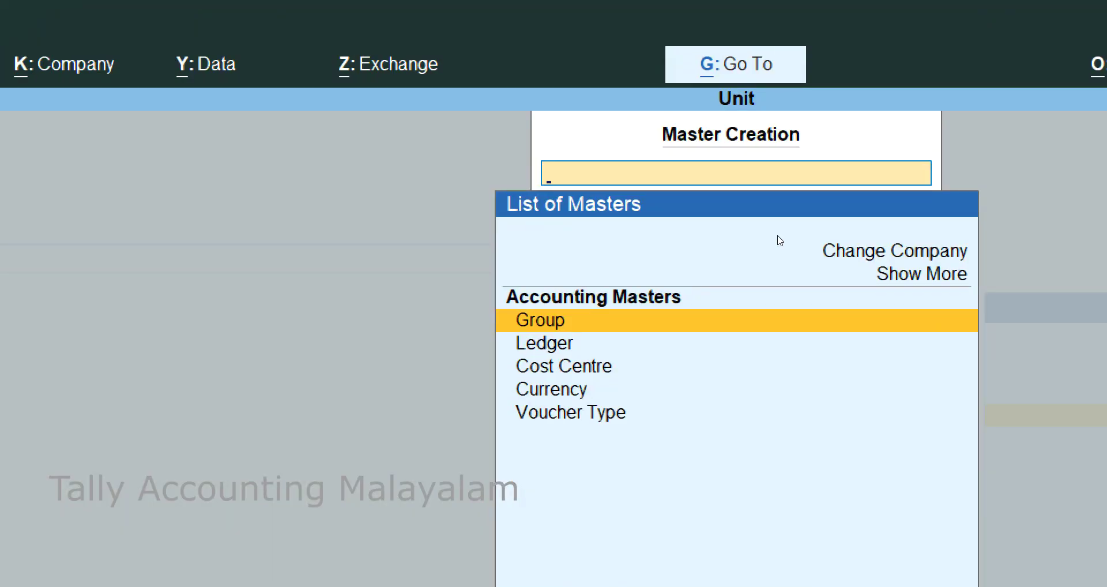
key("Escape")
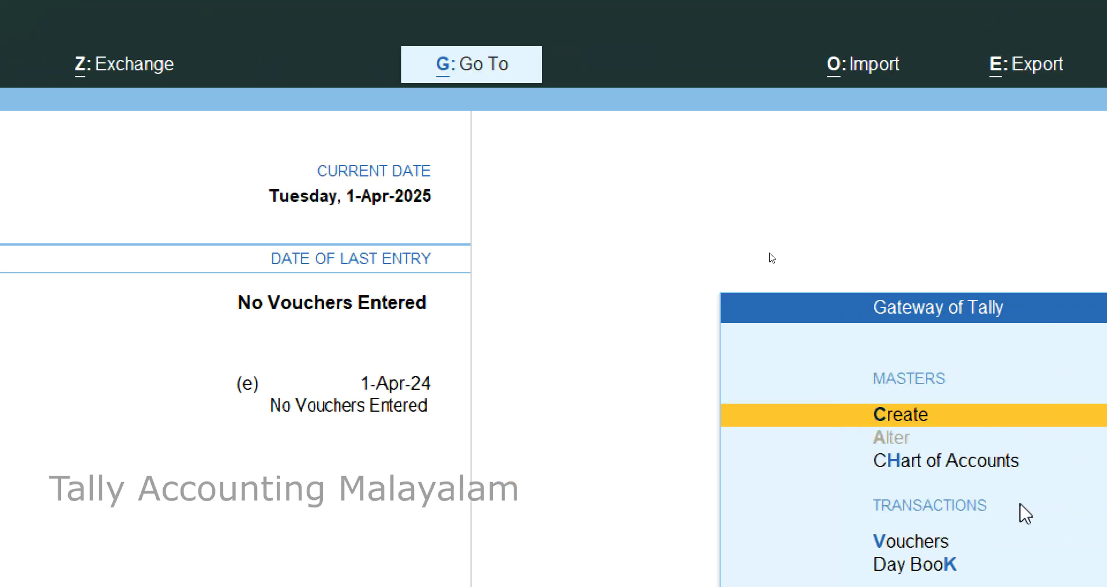
key("Down")
key("Up")
key("Down")
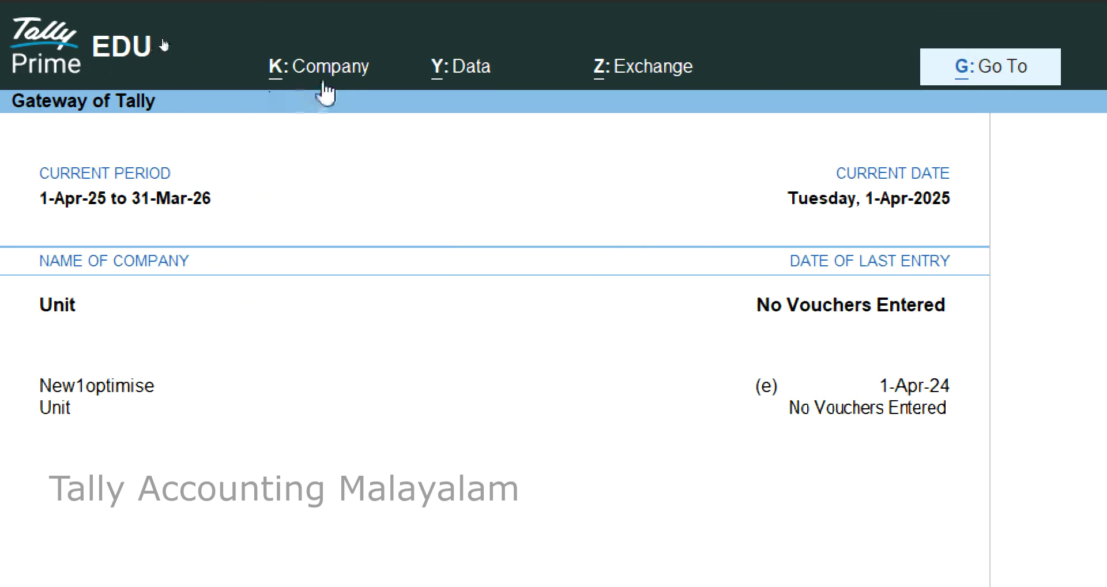
Switch company Unit's login back to administrator user abc, entering its password.
left_click(333, 72)
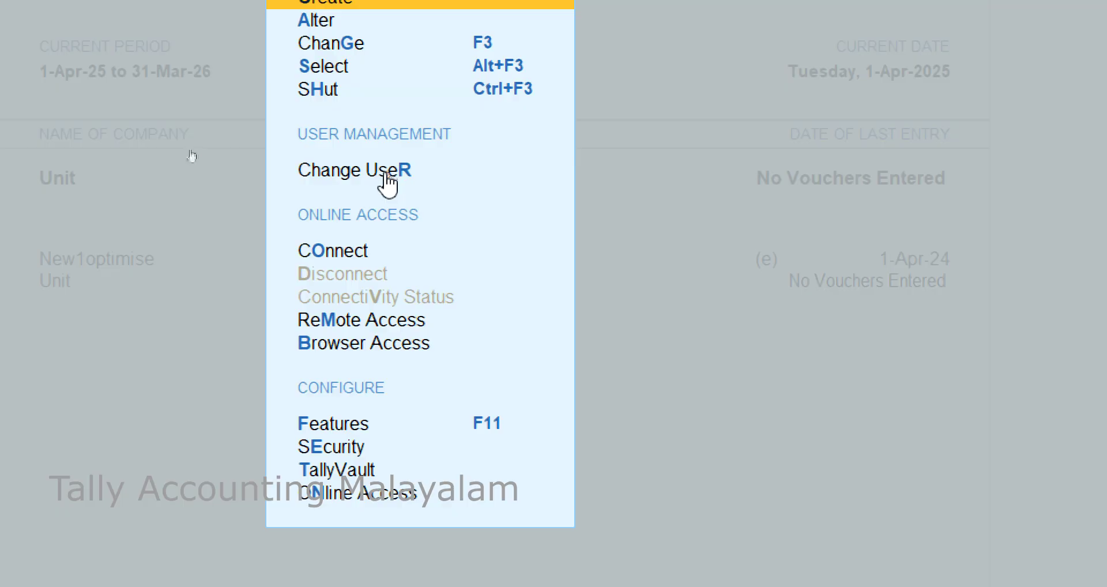
left_click(381, 174)
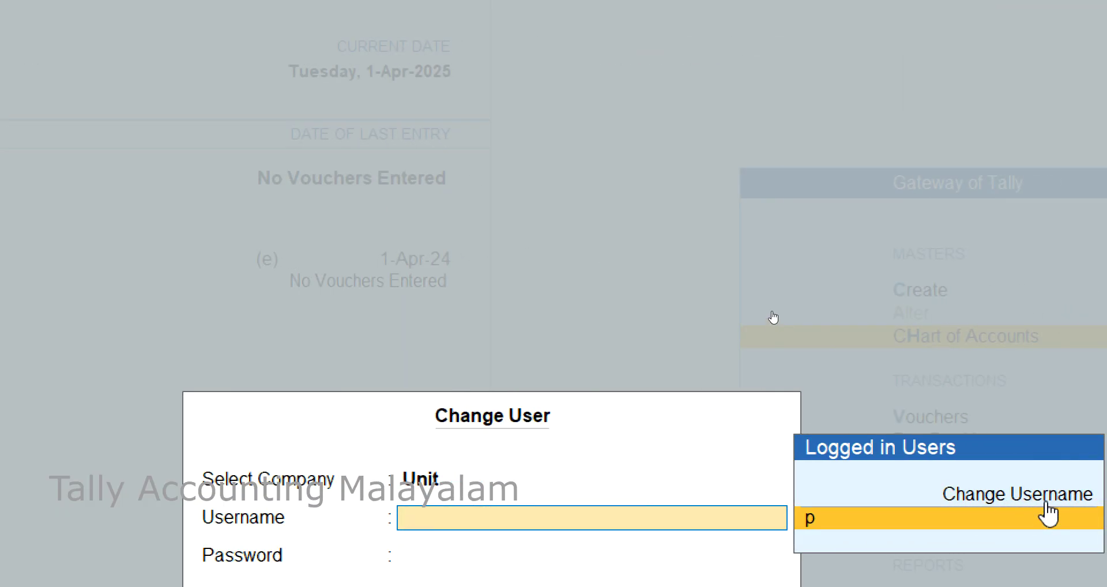
left_click(990, 500)
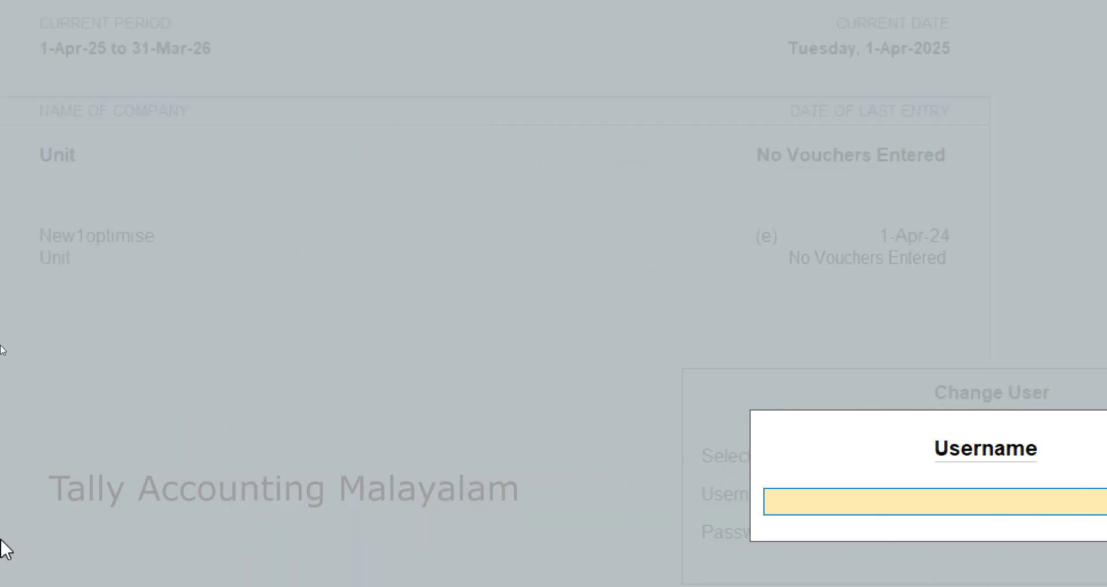
type("abc")
key("Return")
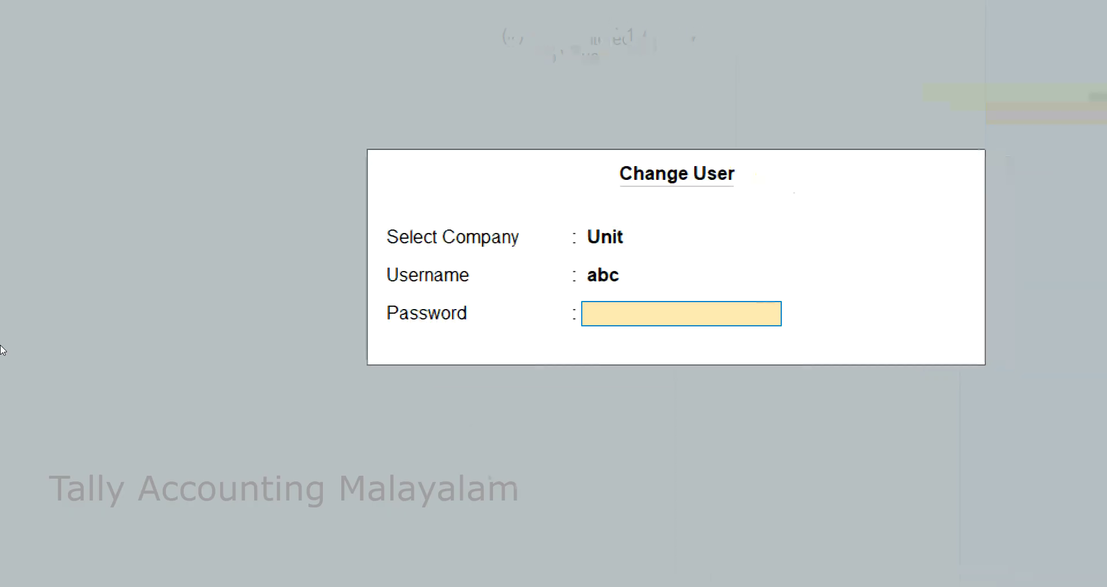
type("abc")
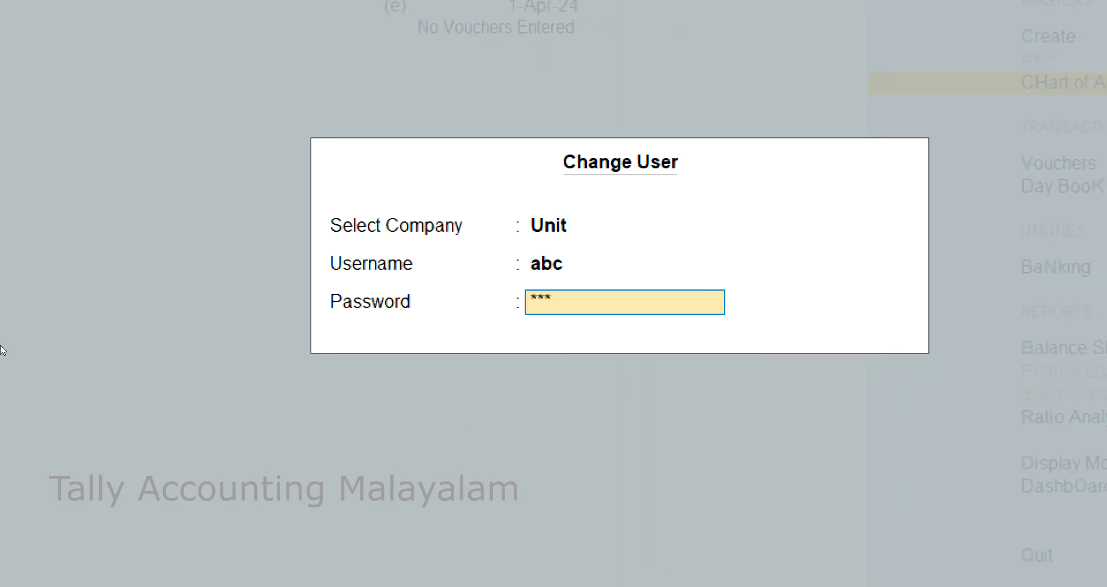
key("Return")
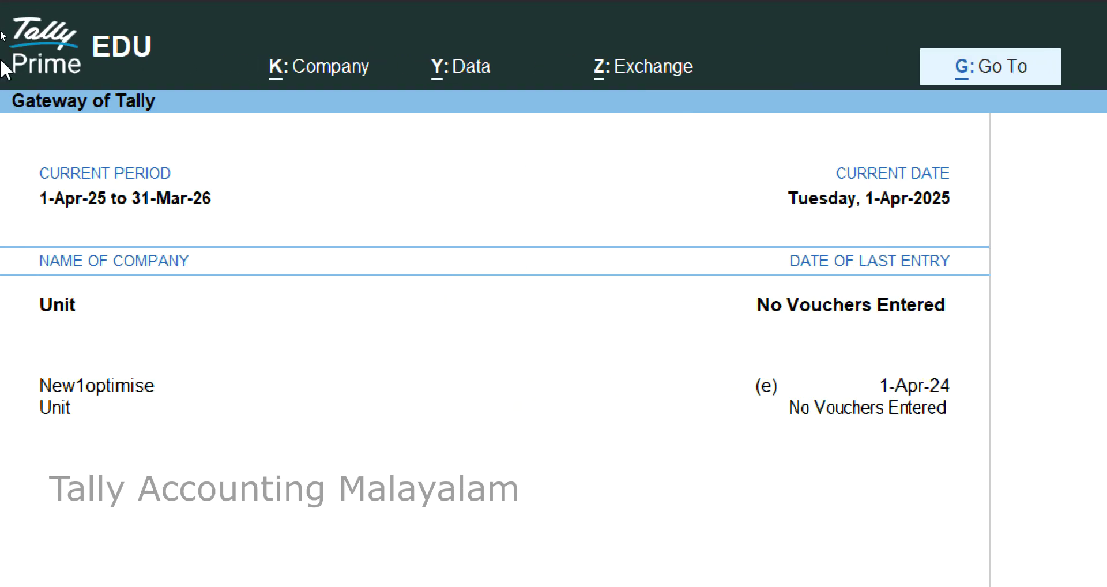
Add a second user q with the Data Entry role and a password, below Userp, and save.
left_click(322, 74)
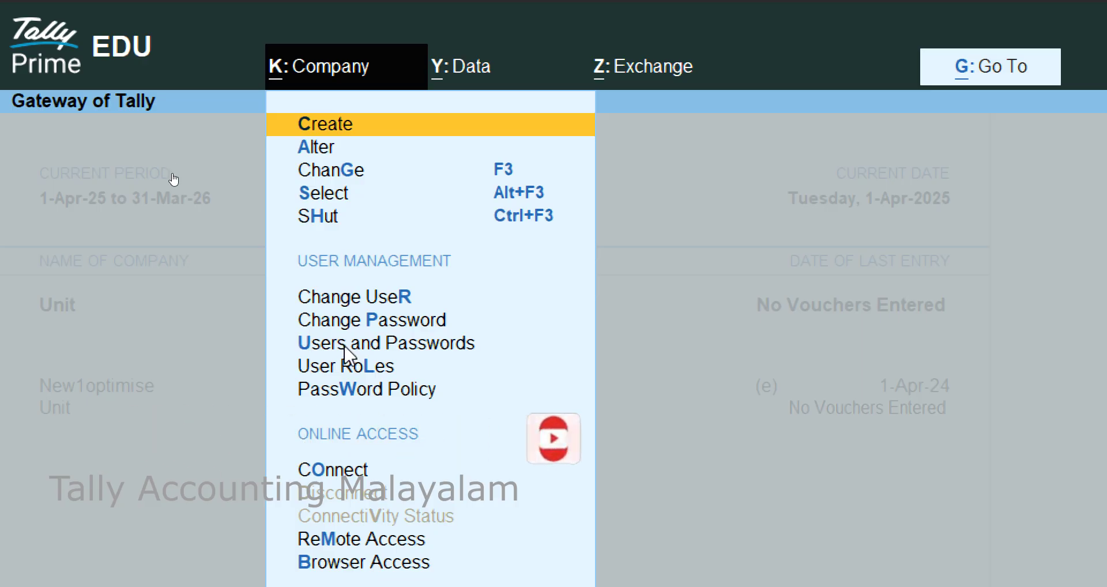
left_click(411, 346)
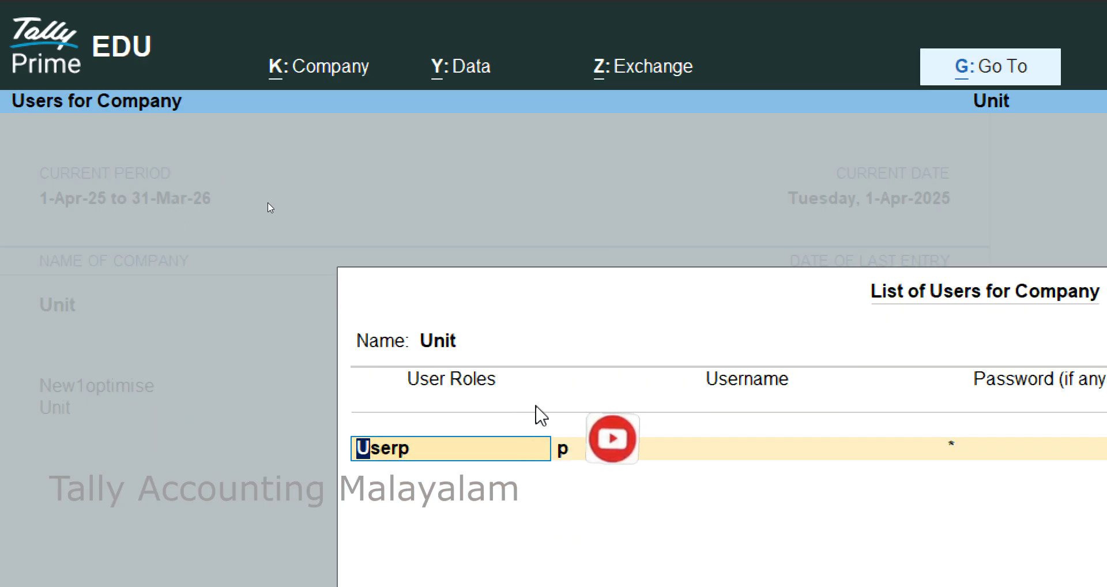
key("Return")
key("Return")
key("Return")
key("Return")
key("Return")
key("Return")
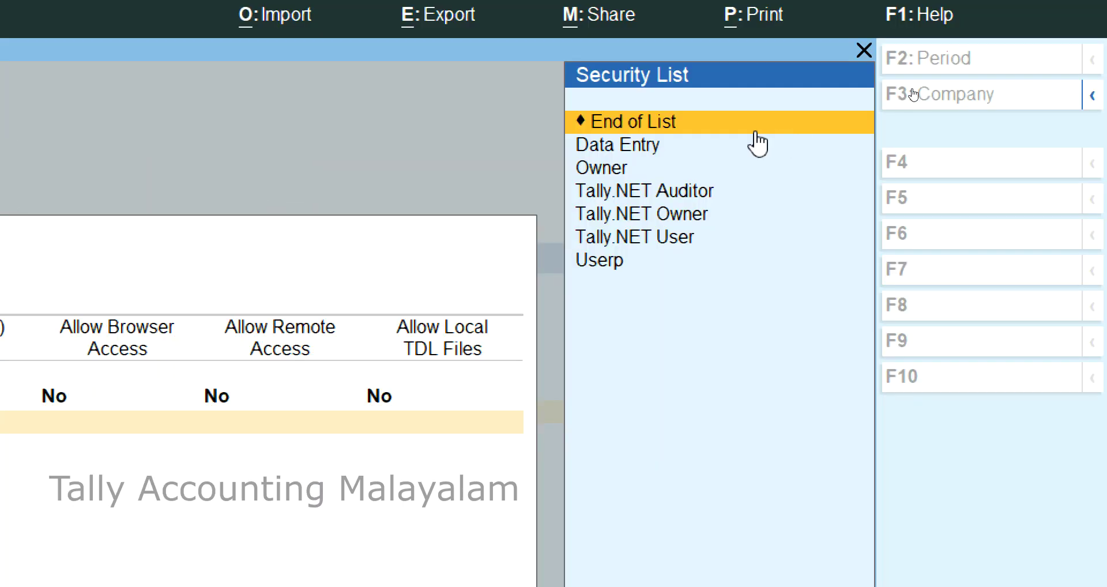
left_click(861, 138)
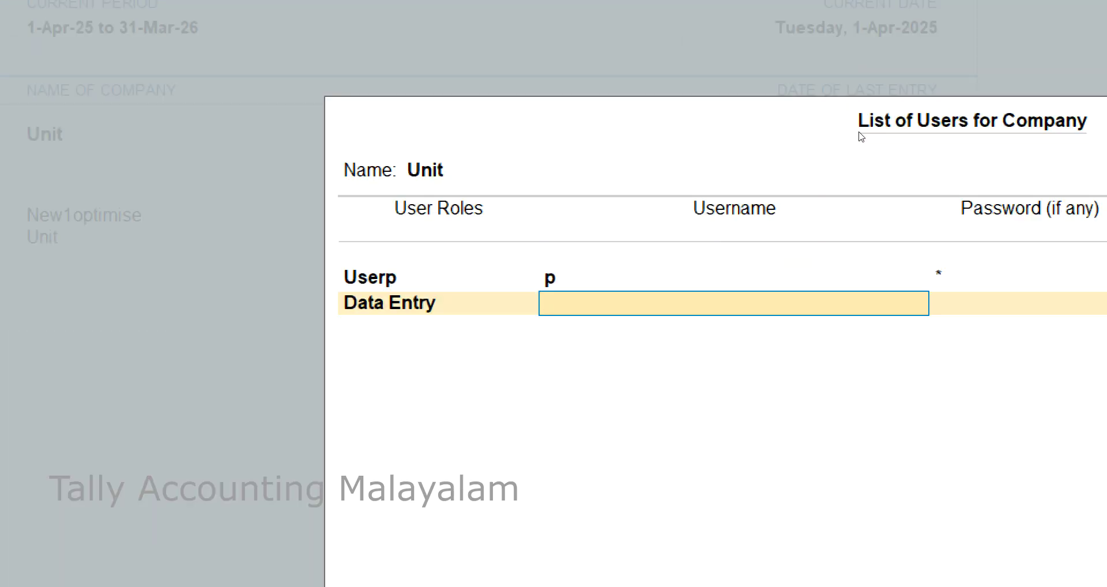
type("q")
key("Return")
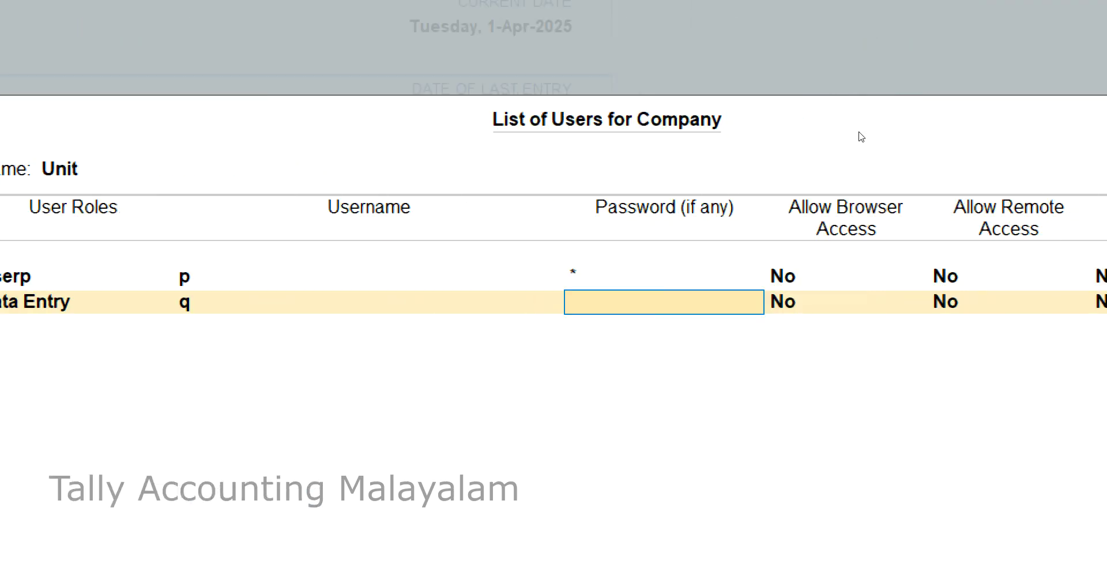
type("q")
key("Return")
key("Return")
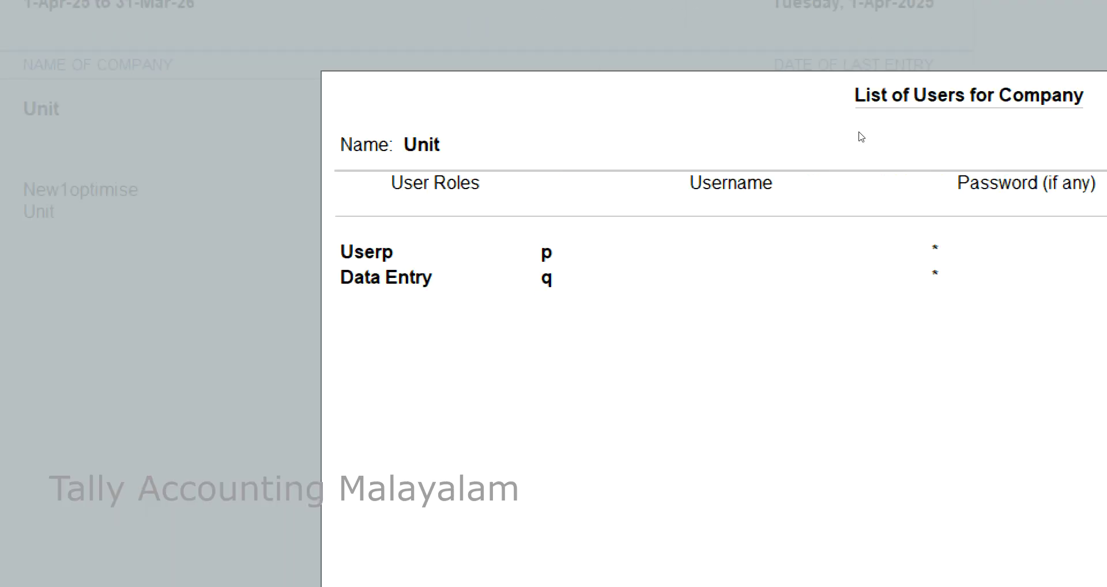
key("Return")
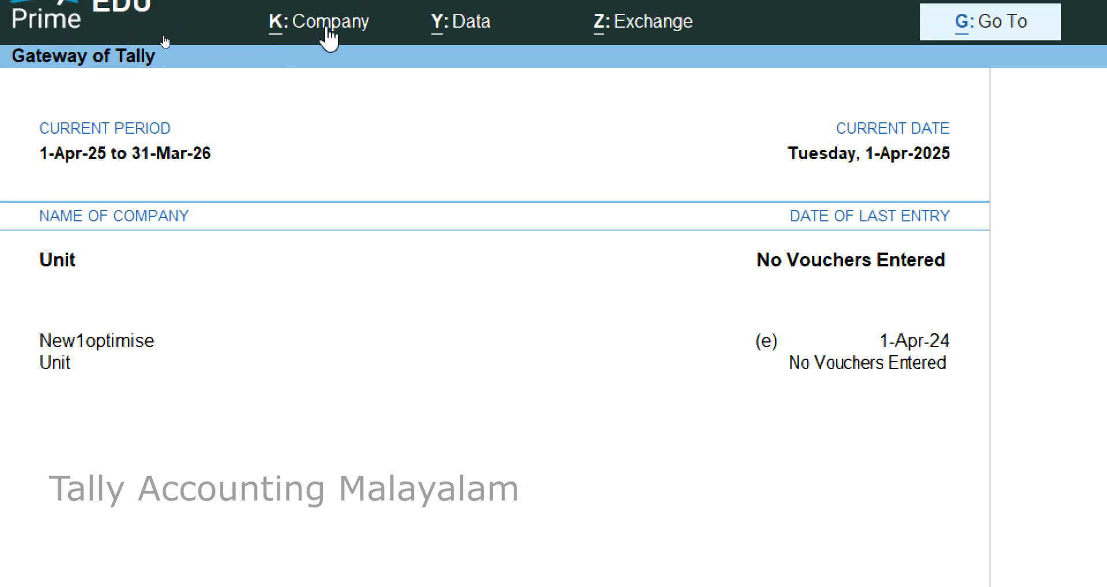
Create security level Userq using Data Entry basic facilities, with zero back-dated voucher days.
left_click(323, 35)
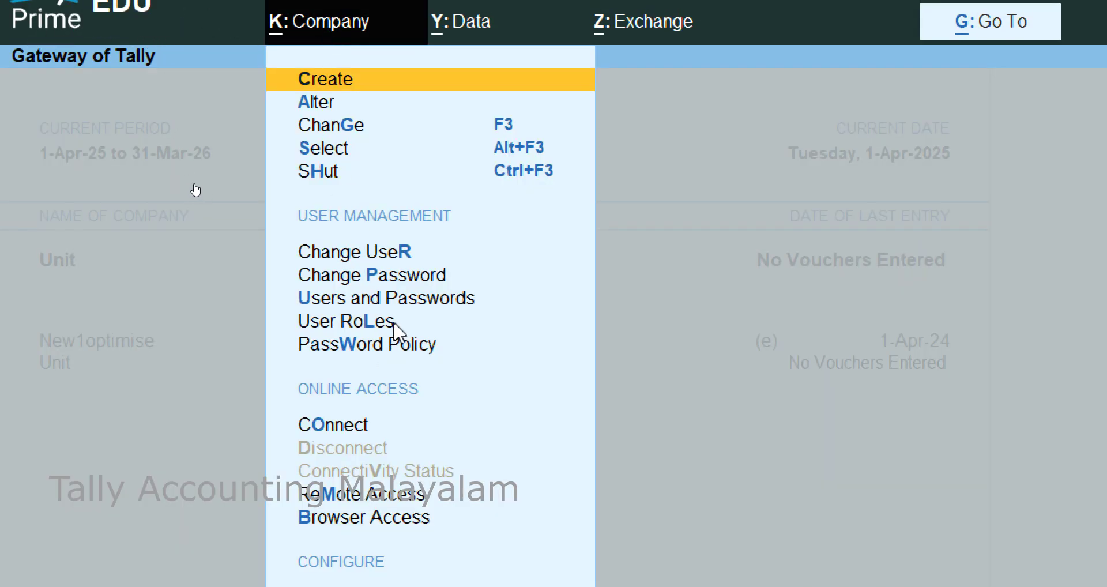
left_click(380, 323)
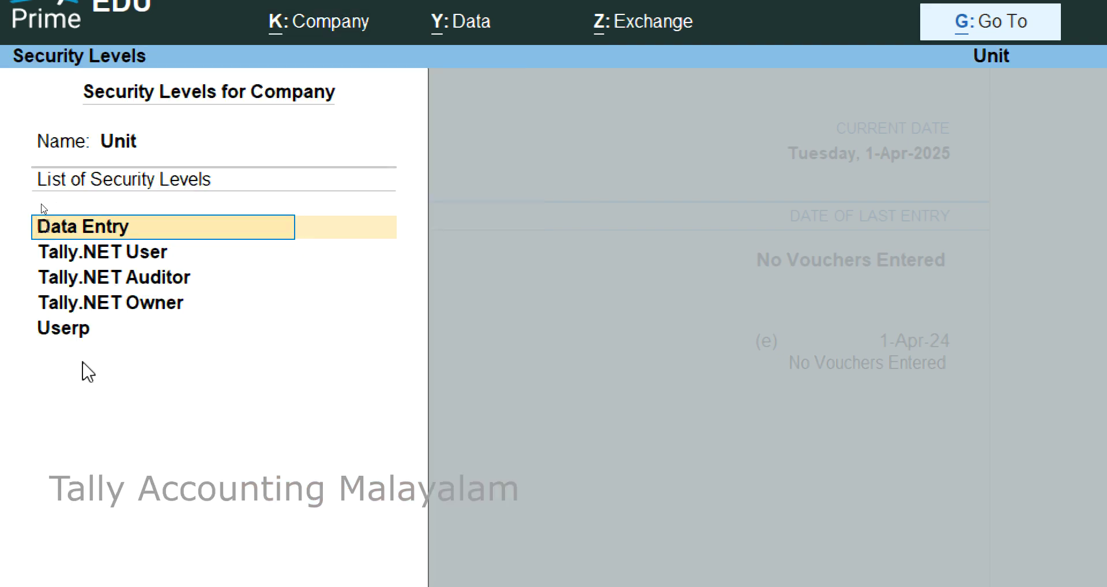
key("Down")
key("Down")
key("Down")
key("Down")
key("Down")
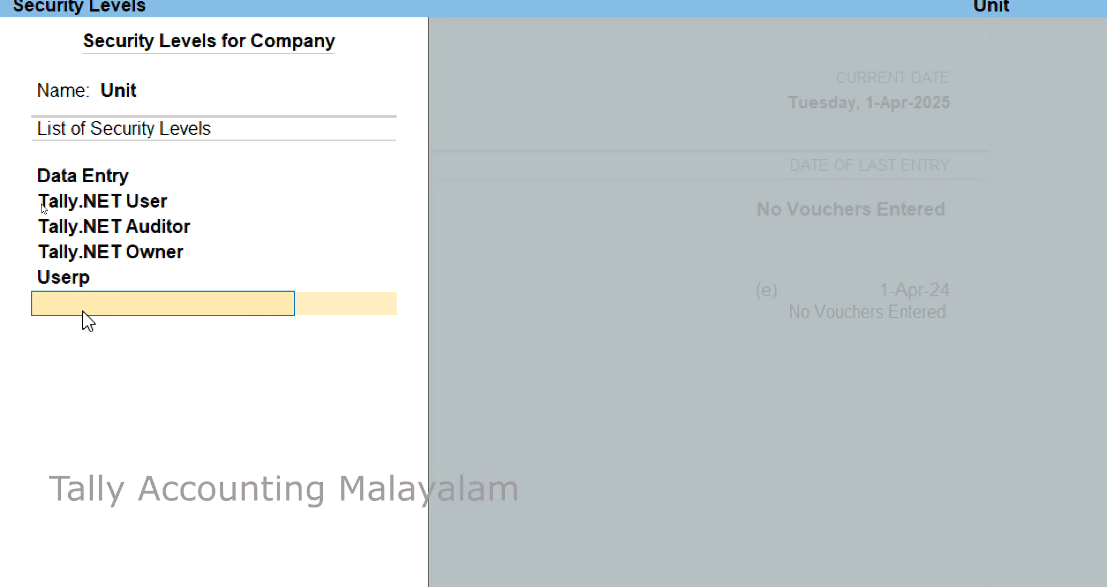
type("Userq")
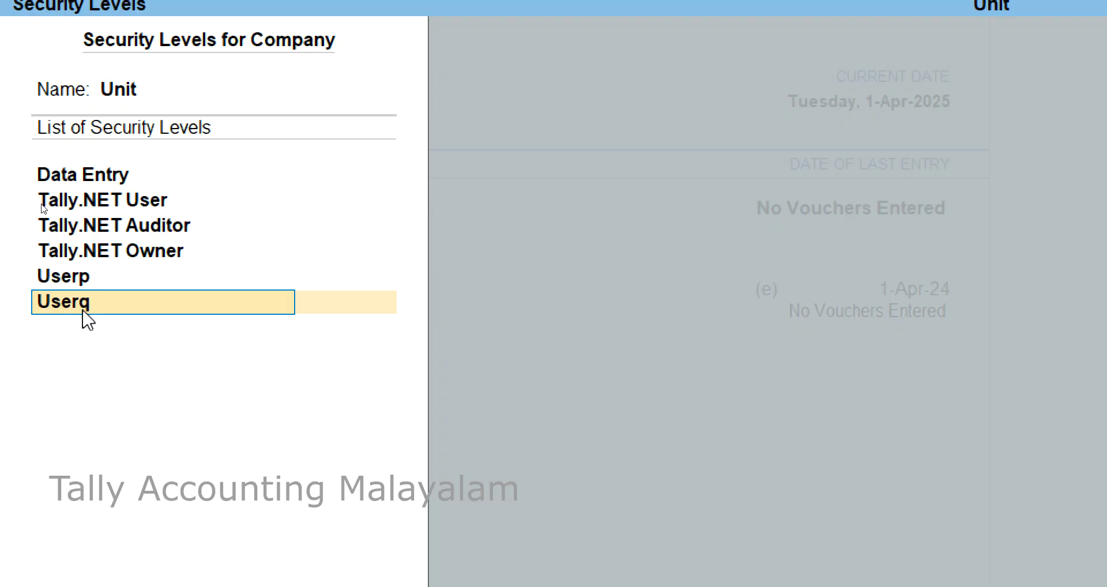
key("Return")
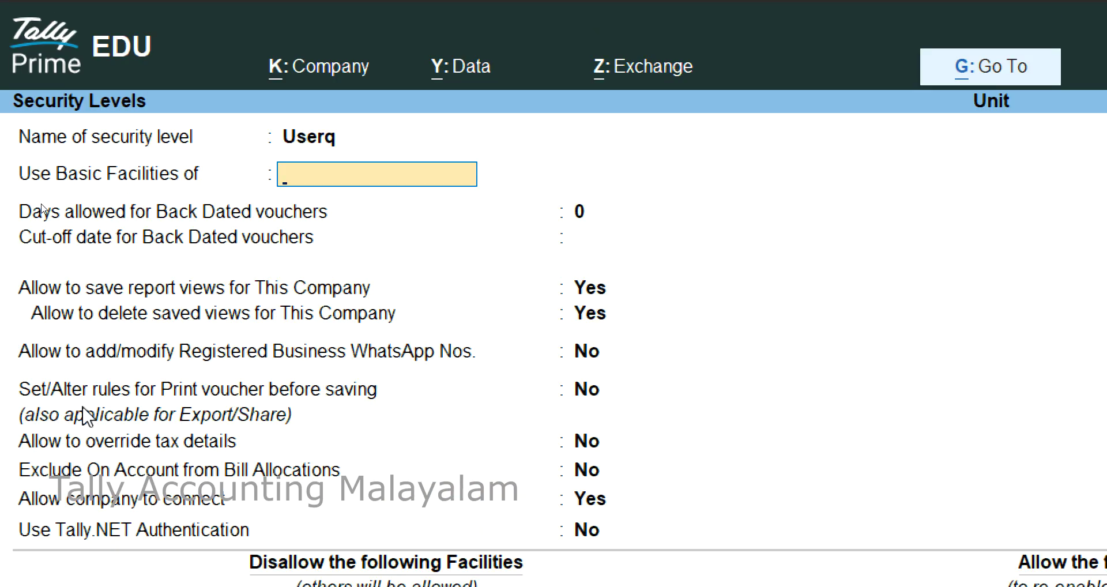
key("Return")
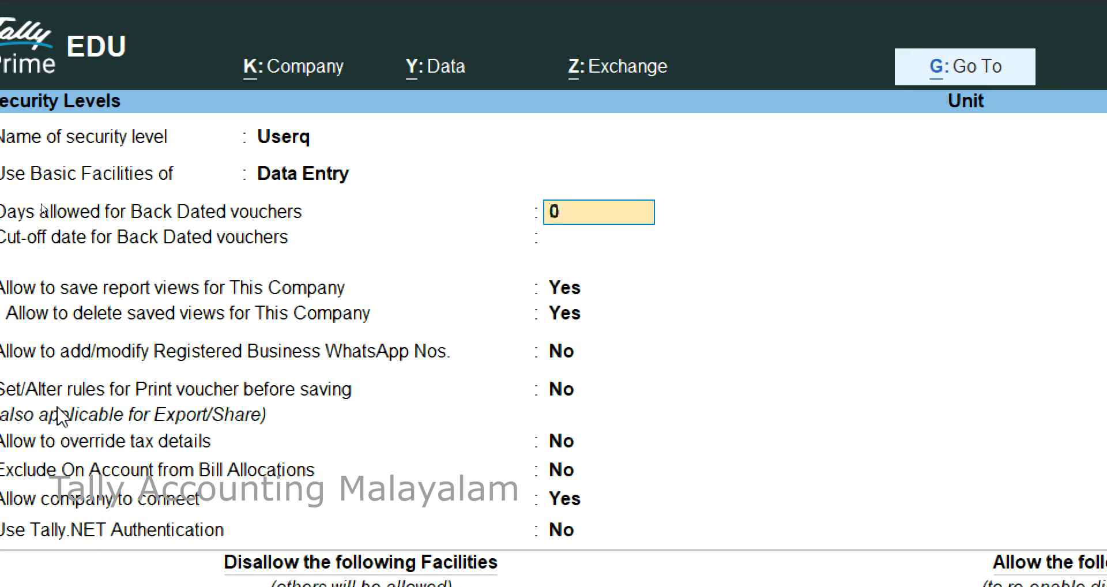
key("Up")
key("Return")
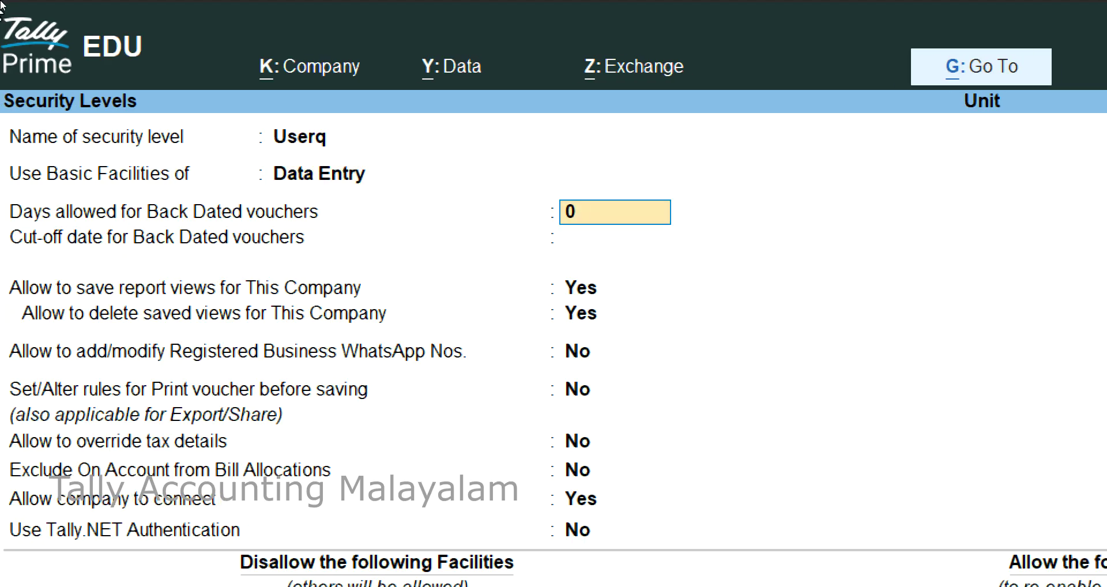
key("Return")
key("Return")
key("Return")
key("Return")
key("Return")
key("Return")
key("Return")
key("Return")
key("Return")
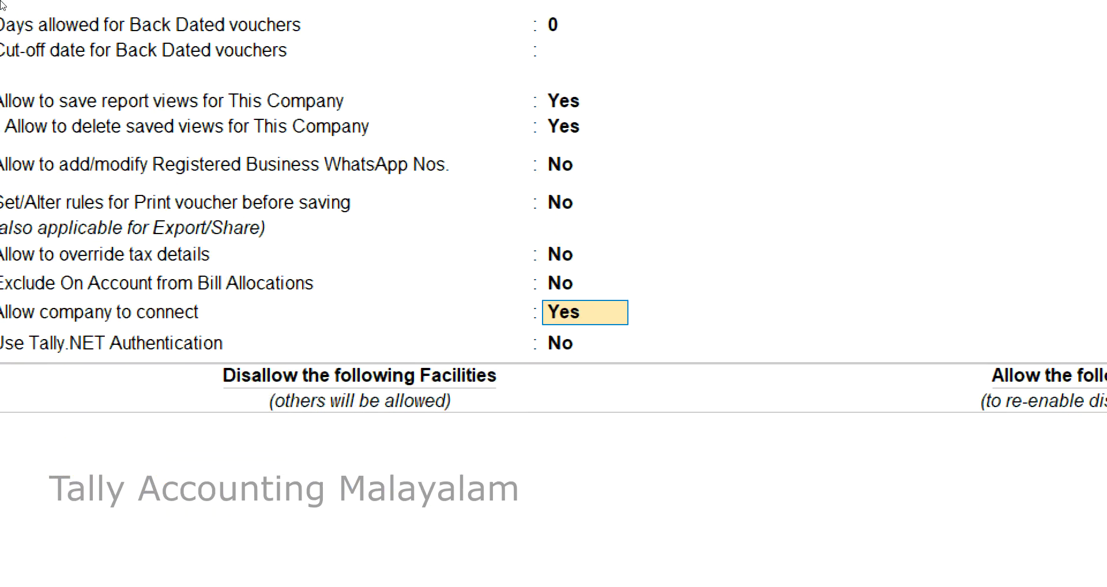
key("Return")
key("Return")
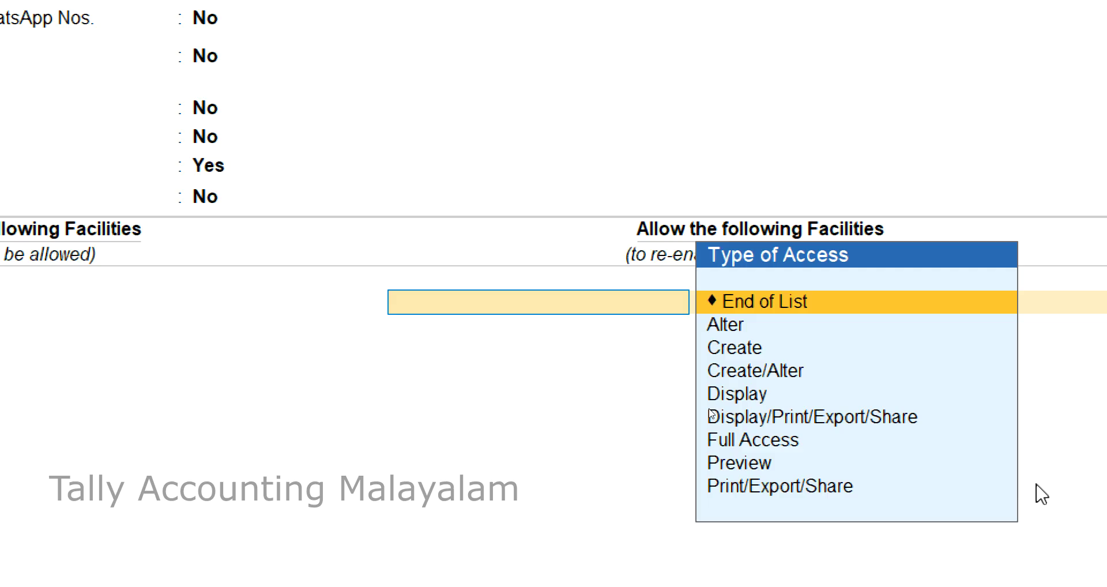
Allow Userq to Alter Accounts Masters and Display a P report, then save the level.
key("Down")
key("Return")
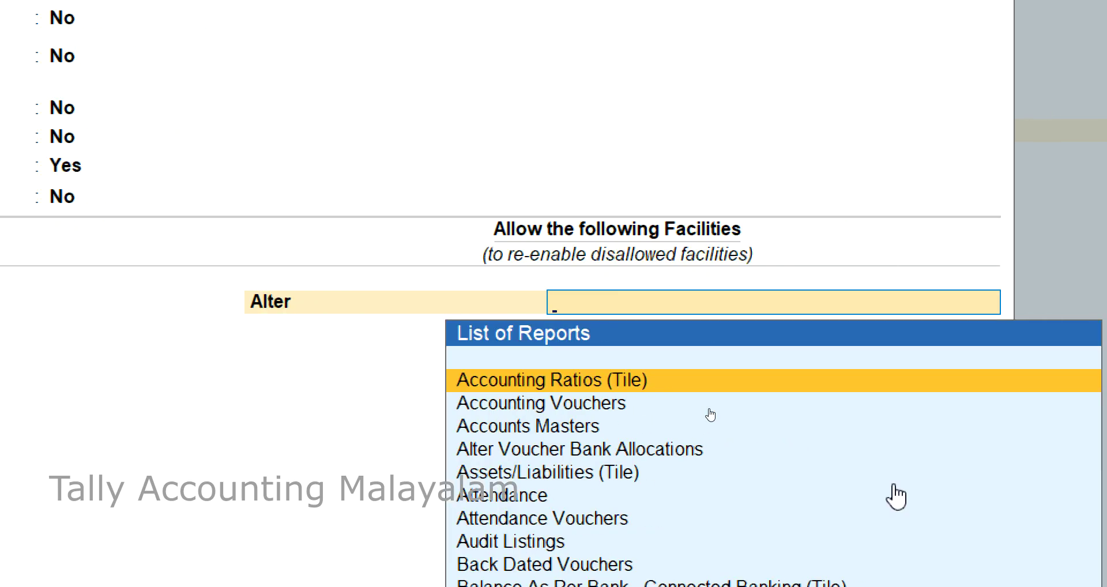
key("Down")
key("Down")
key("Return")
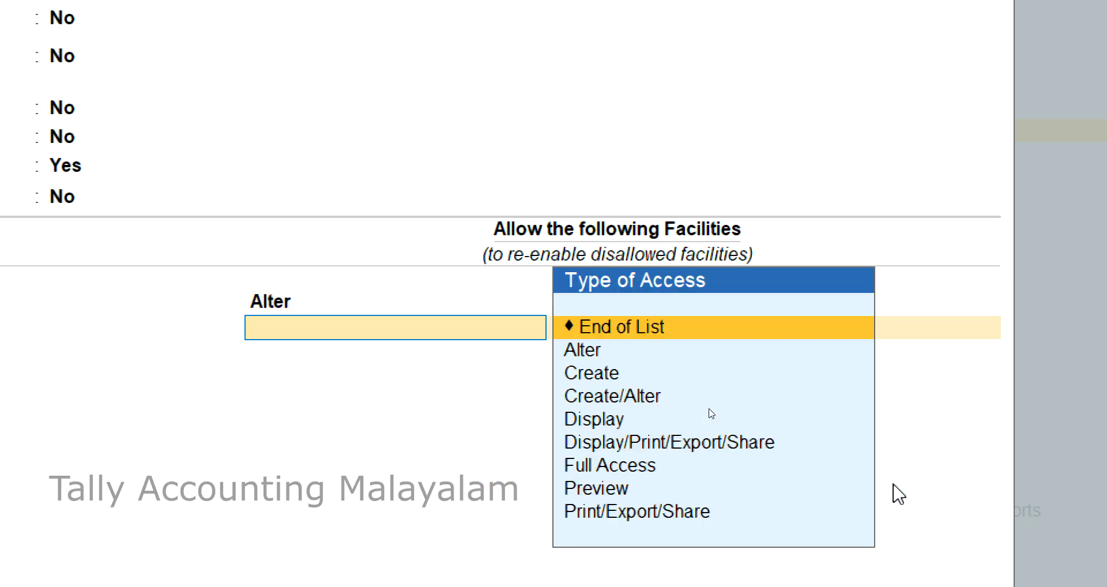
key("Down")
key("Down")
key("Down")
key("Down")
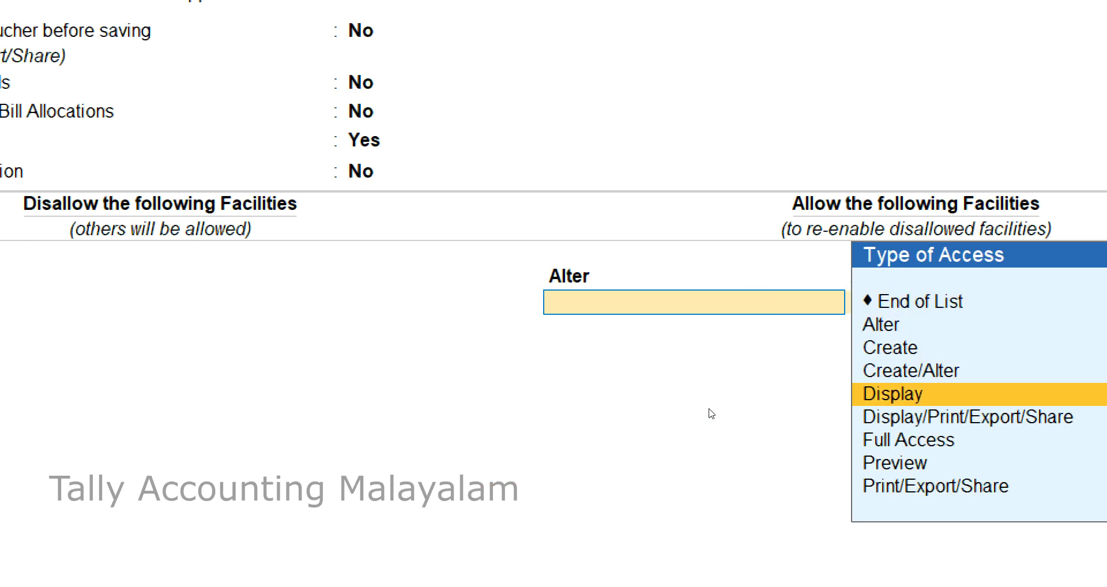
key("Return")
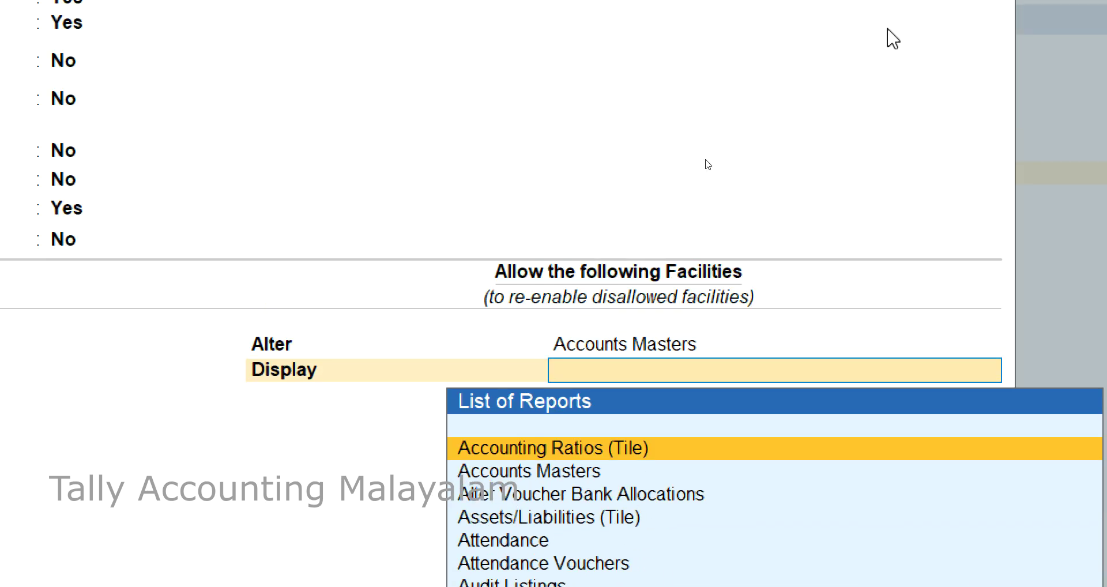
type("P")
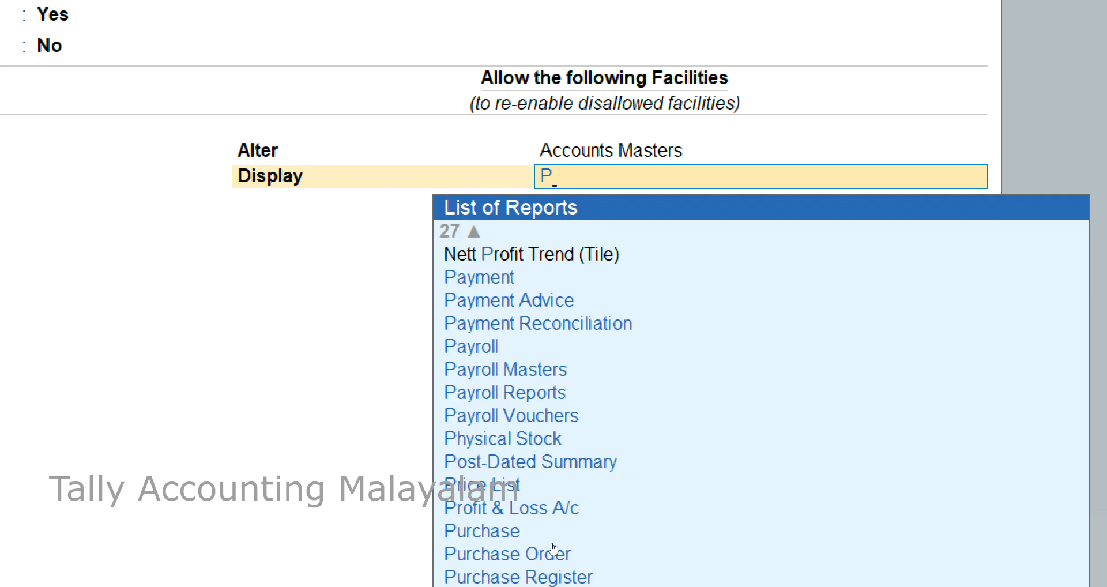
left_click(547, 511)
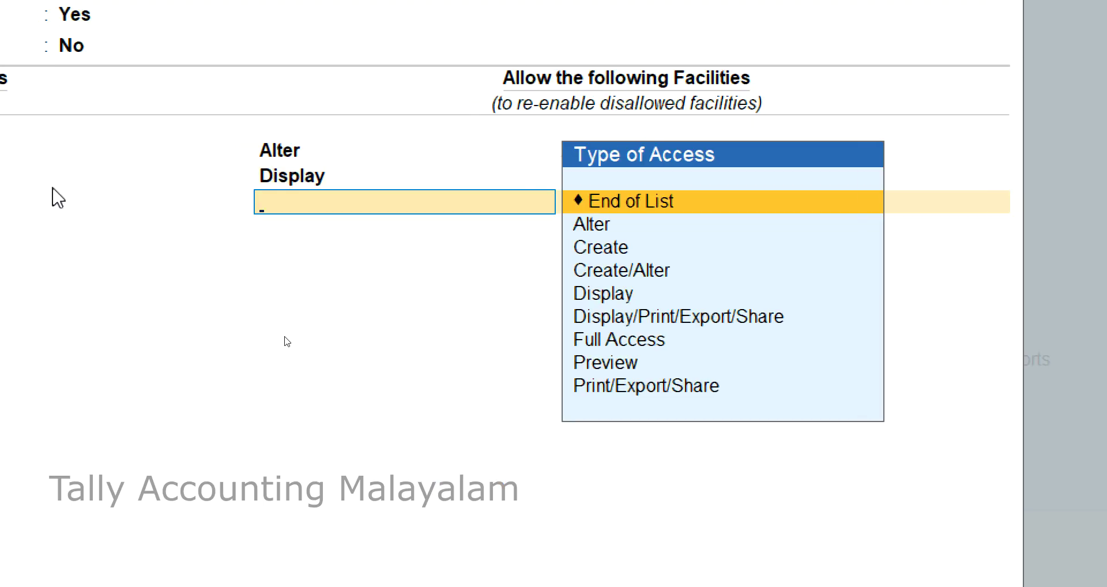
key("Return")
key("Return")
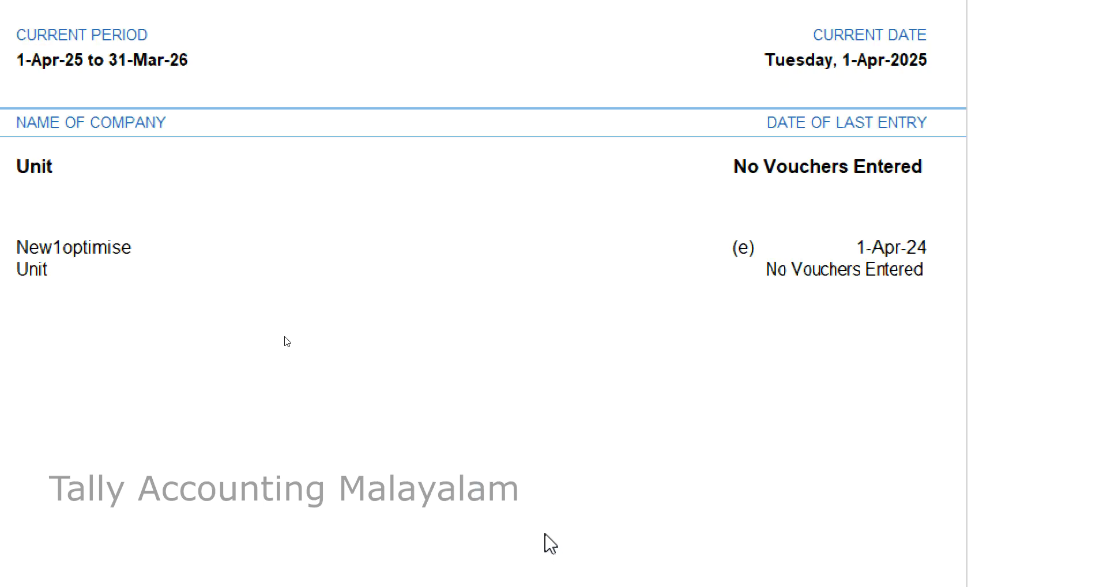
Change user q's role from Data Entry to Userq in the Users and Passwords list.
left_click(297, 72)
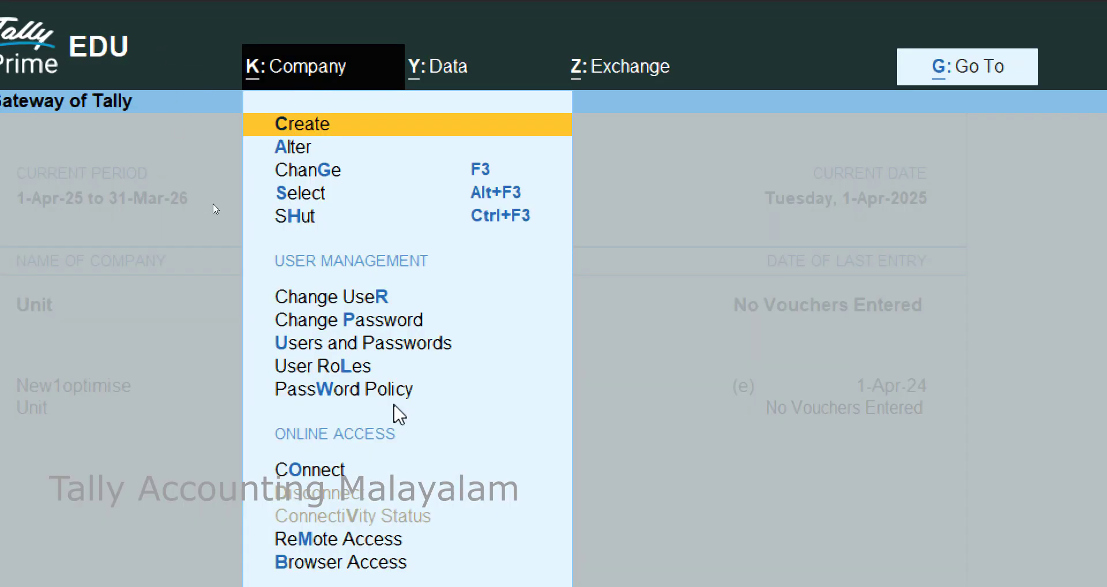
left_click(388, 345)
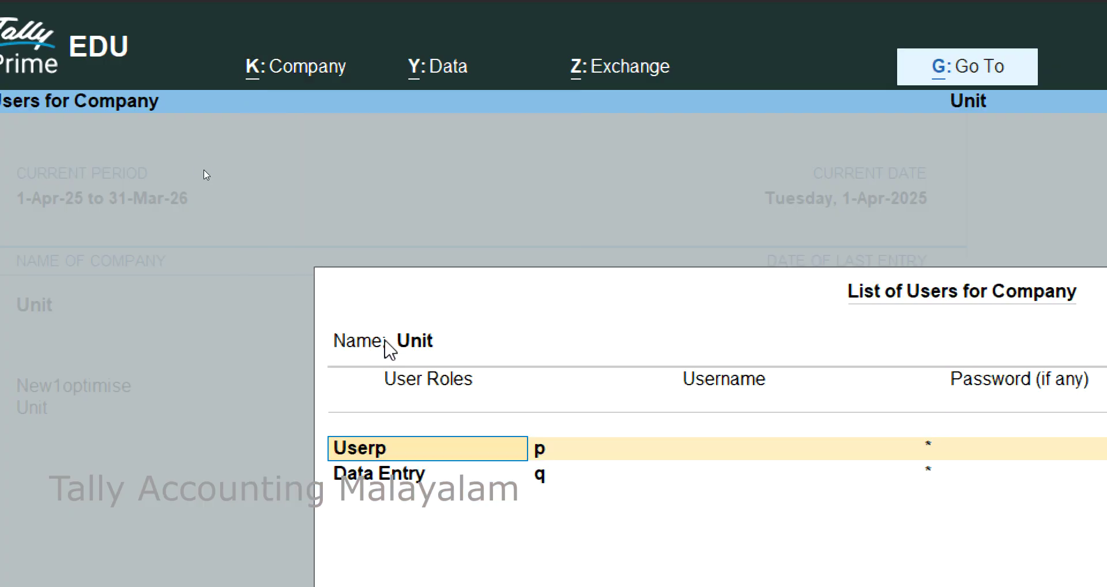
key("Return")
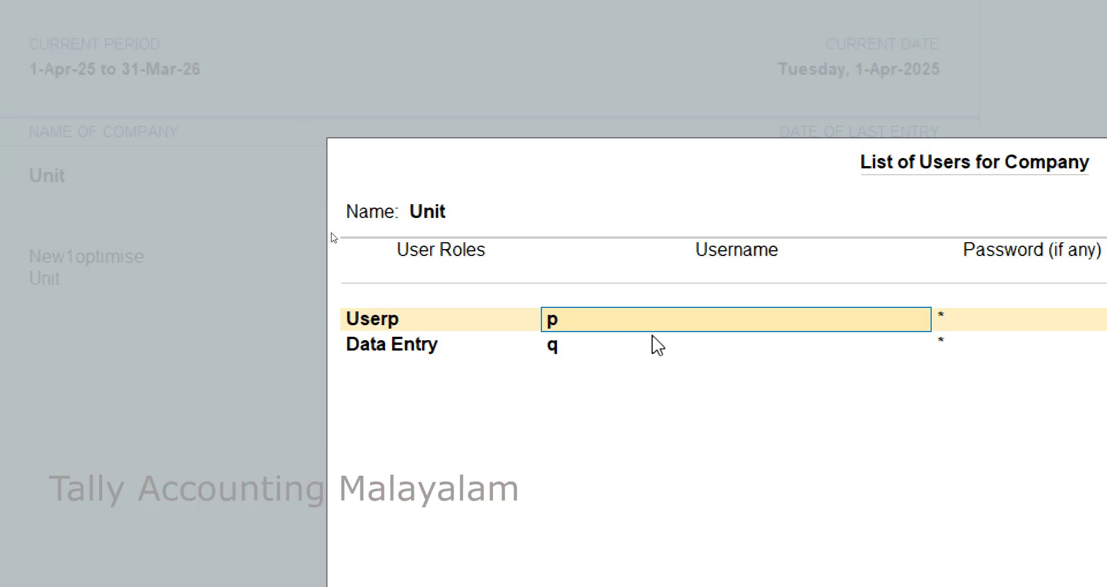
key("Return")
key("Return")
key("Return")
key("Return")
key("Return")
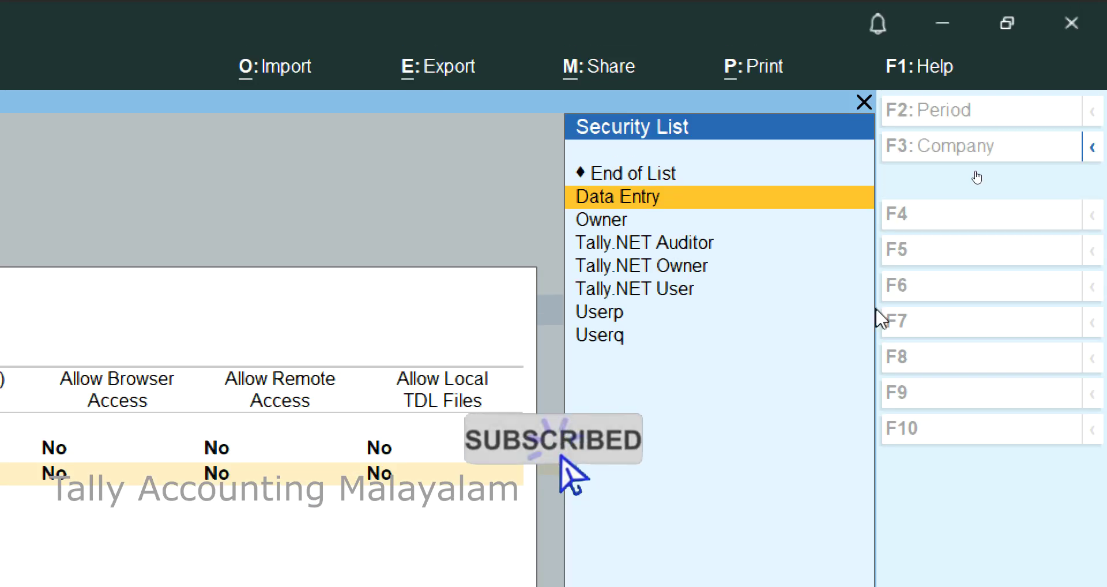
left_click(621, 216)
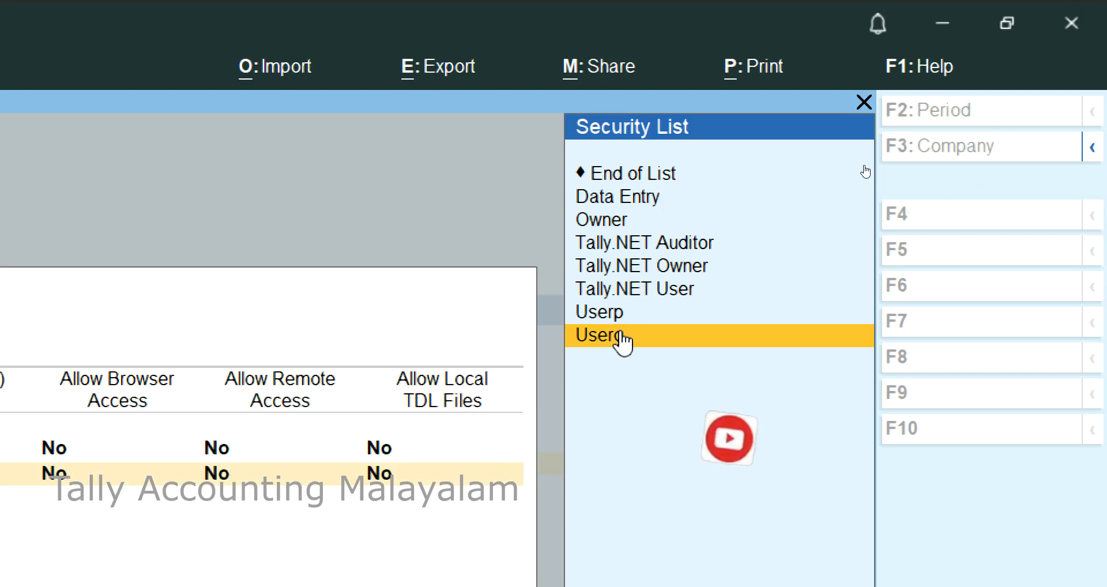
key("Return")
key("Return")
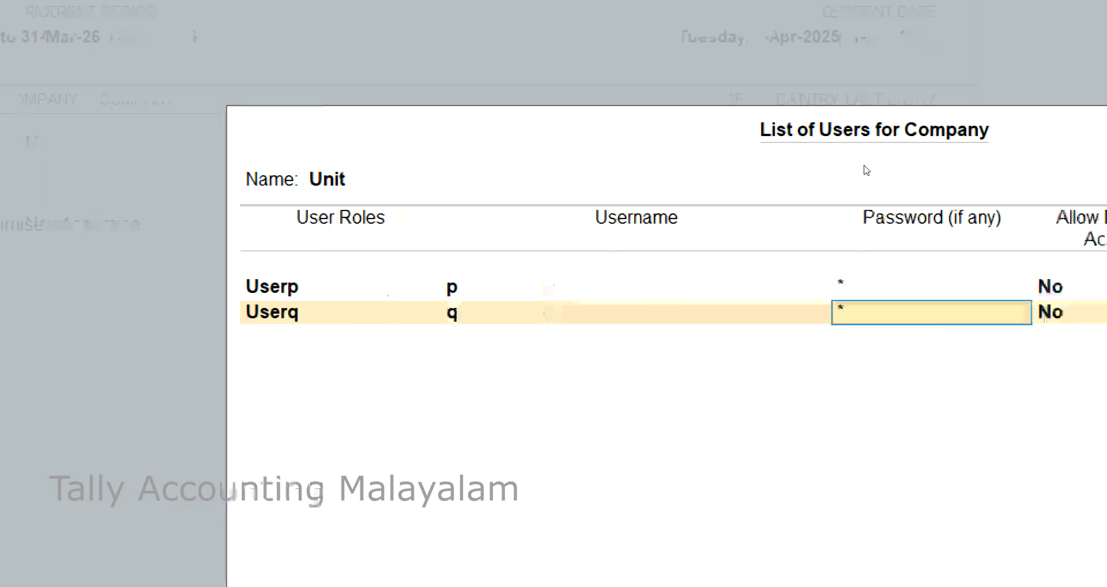
key("Return")
key("Return")
key("Return")
key("Return")
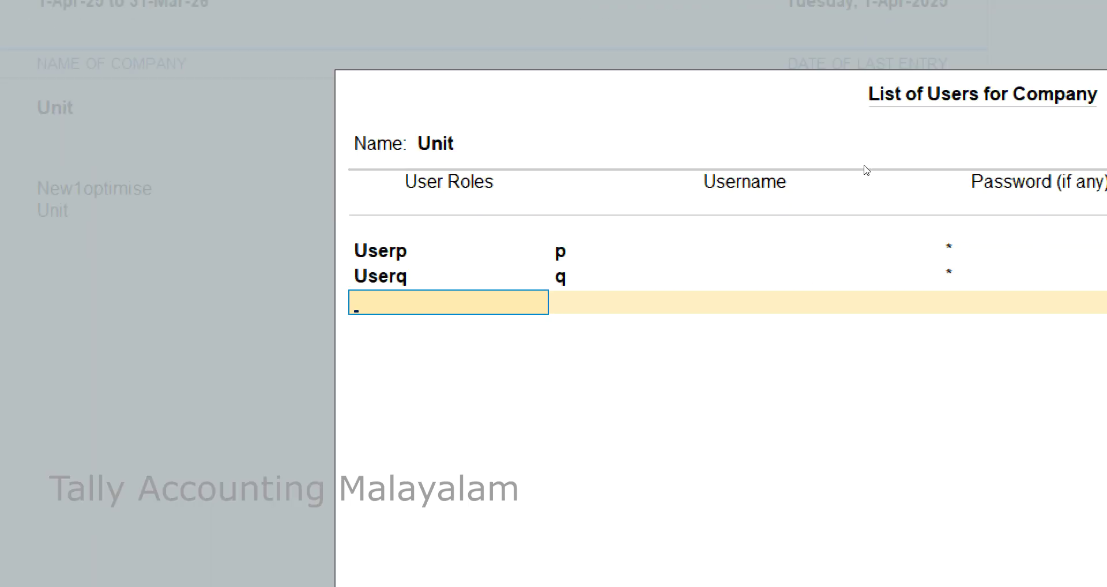
key("Return")
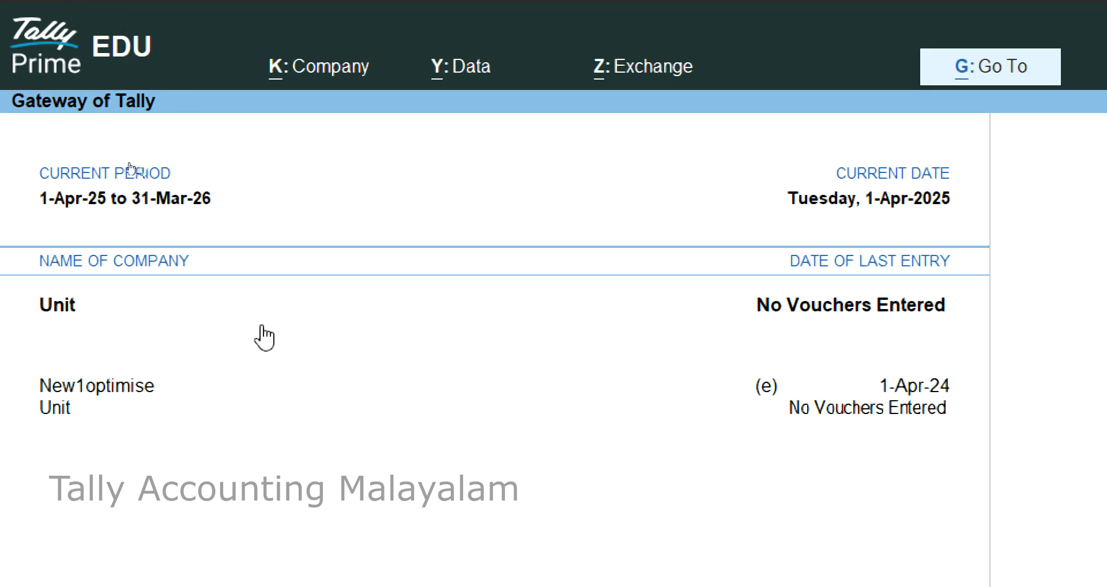
Log in to company Unit as user q, entering q's password.
left_click(321, 79)
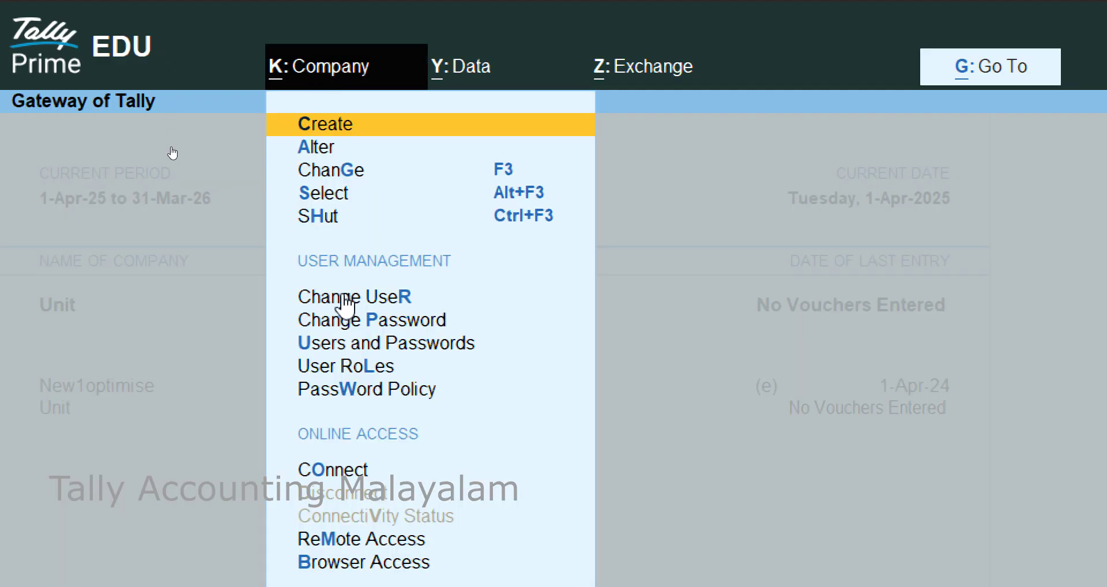
left_click(346, 303)
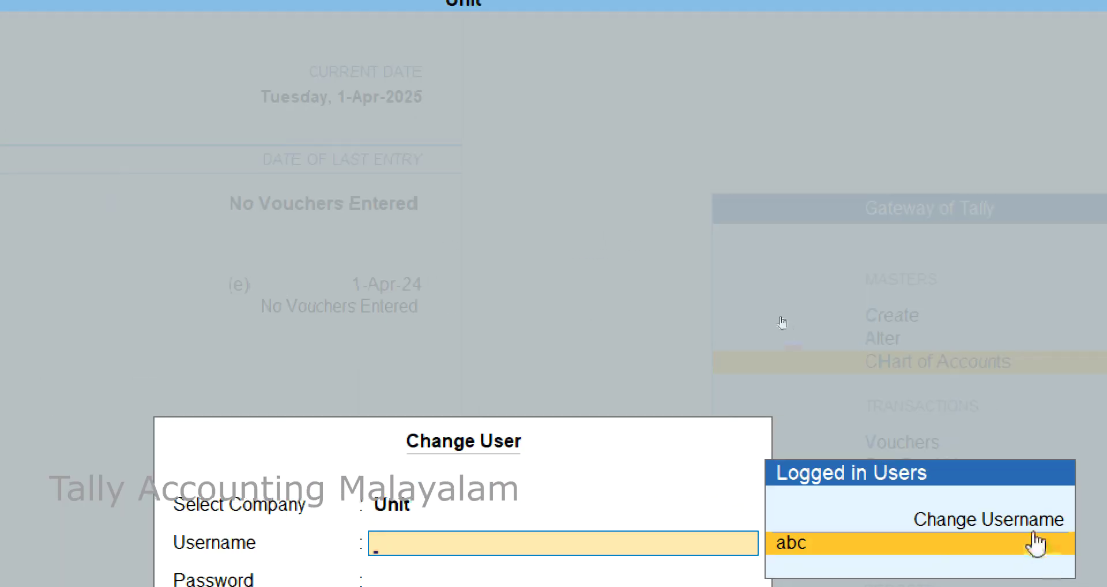
left_click(964, 525)
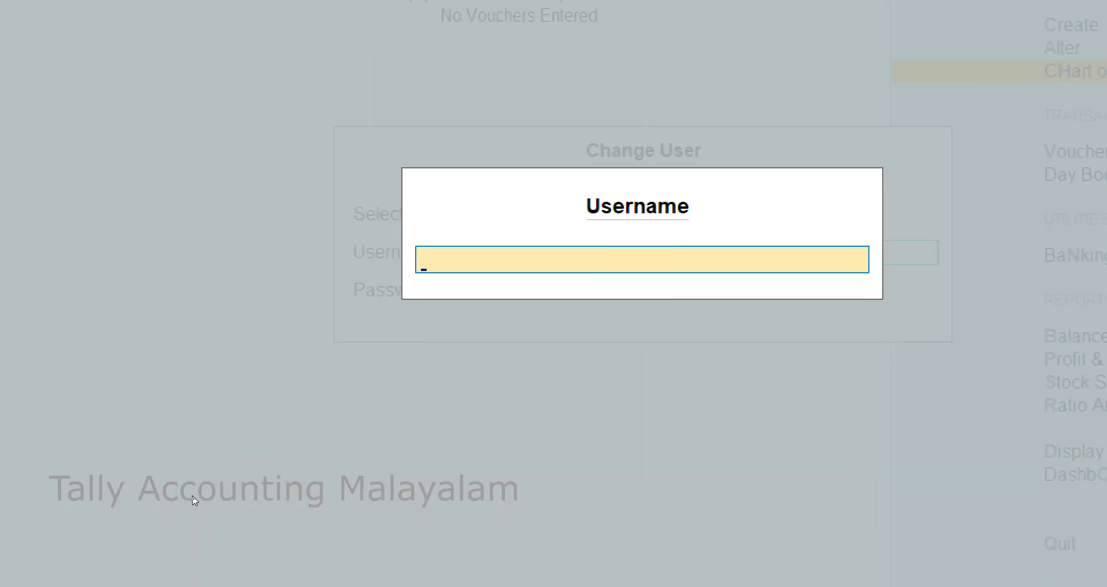
key("Return")
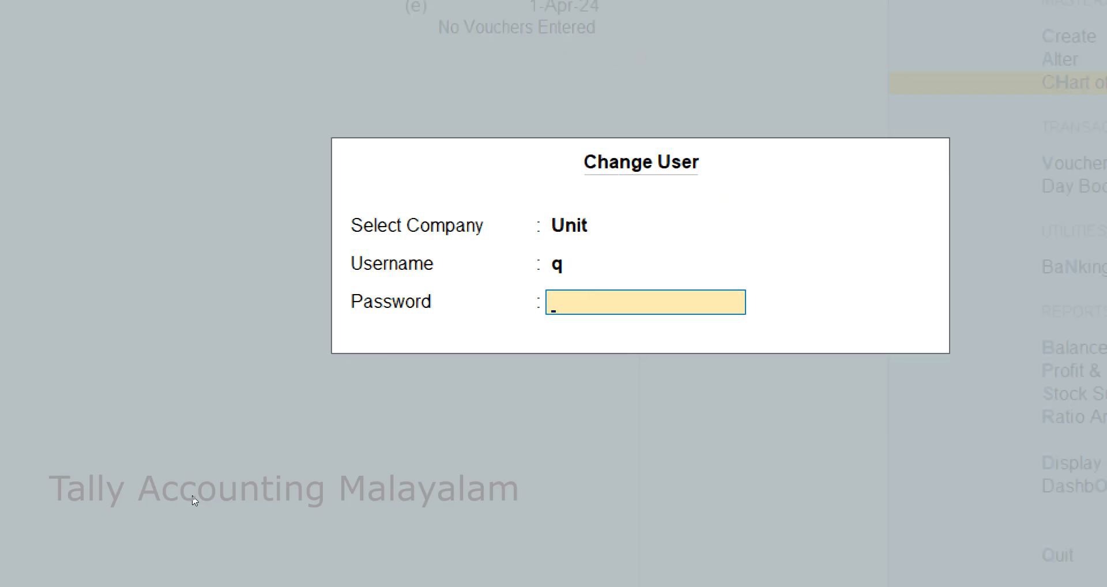
type("q")
key("Return")
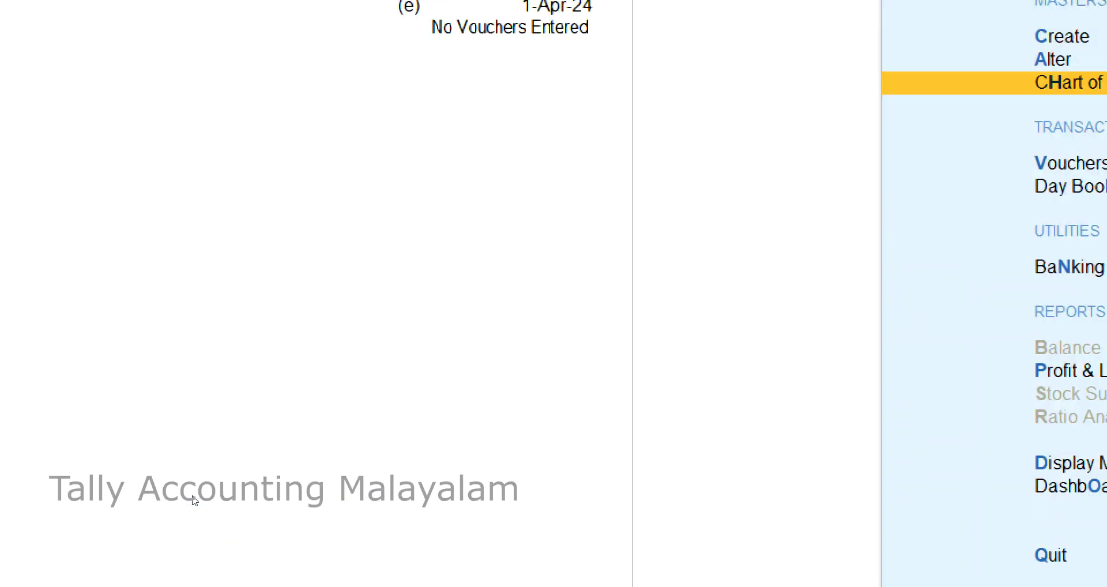